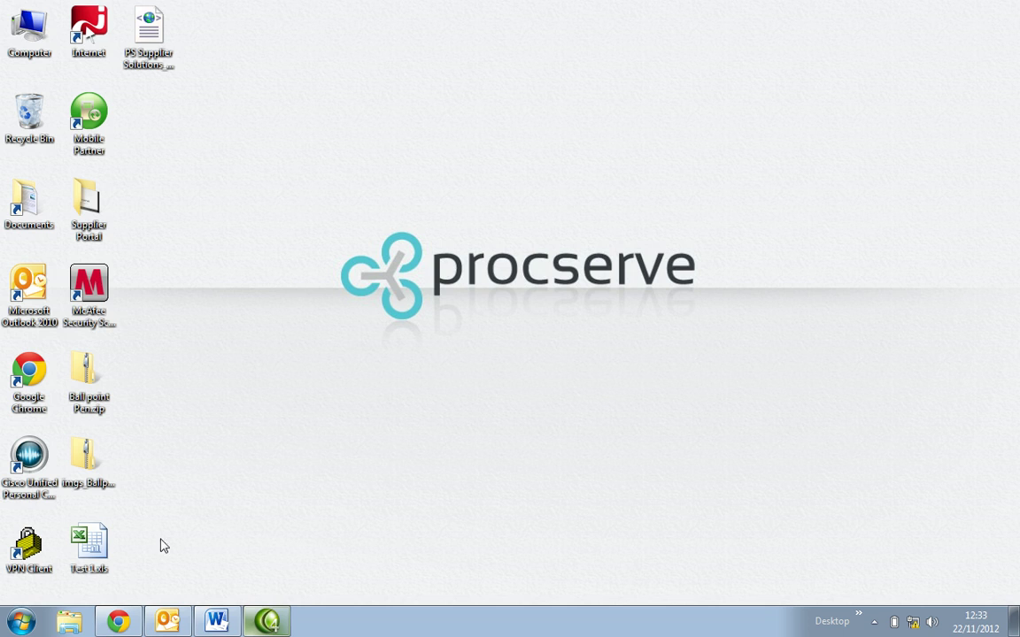
- Open Test 1.xls from the desktop, maximize its window and go to the catalogue item data sheet
double_click(104, 546)
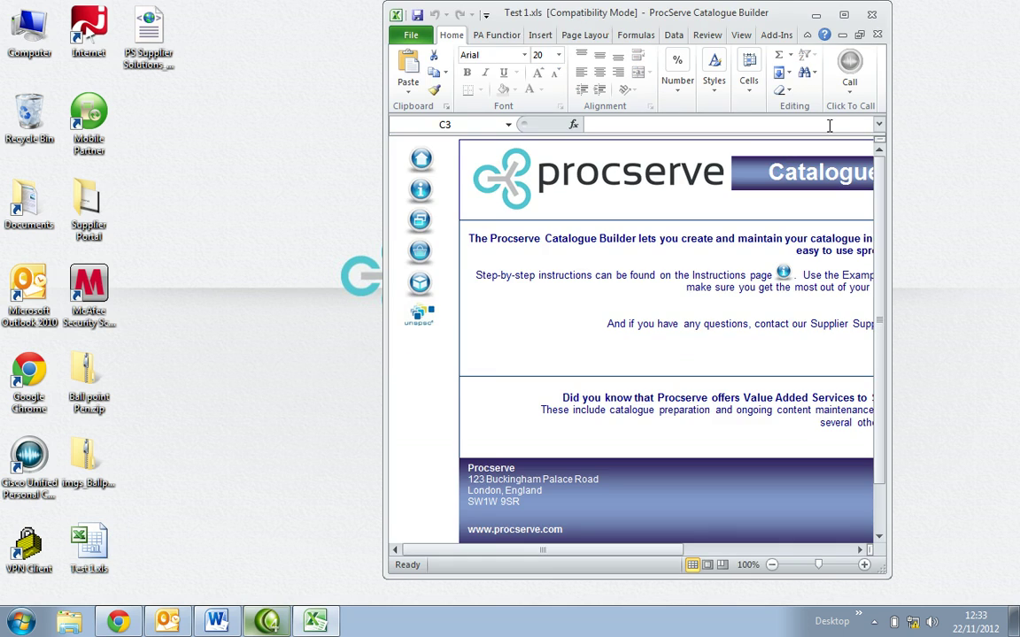
double_click(762, 15)
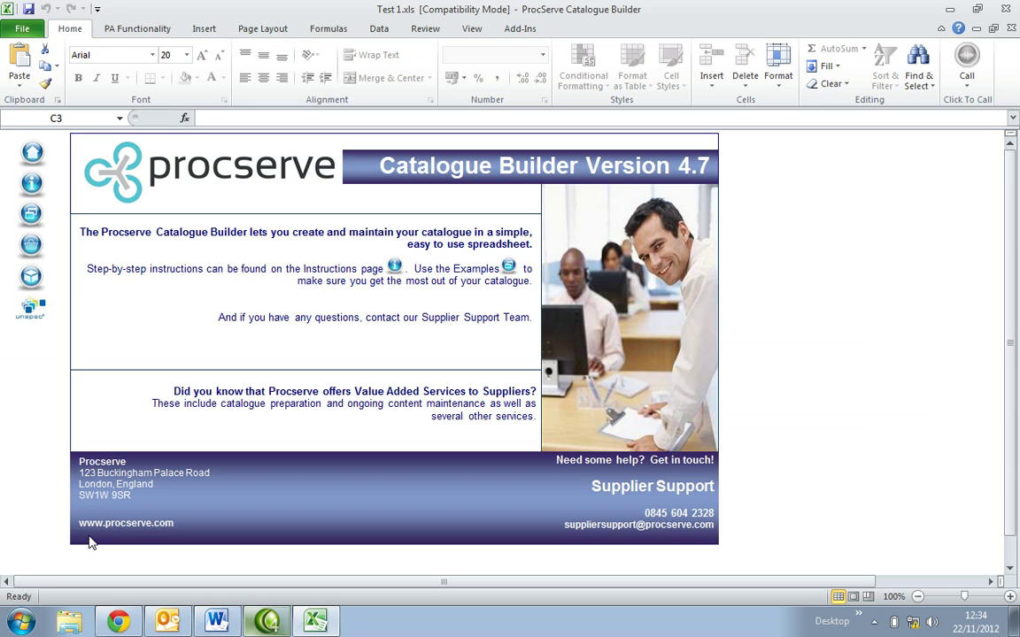
click(32, 246)
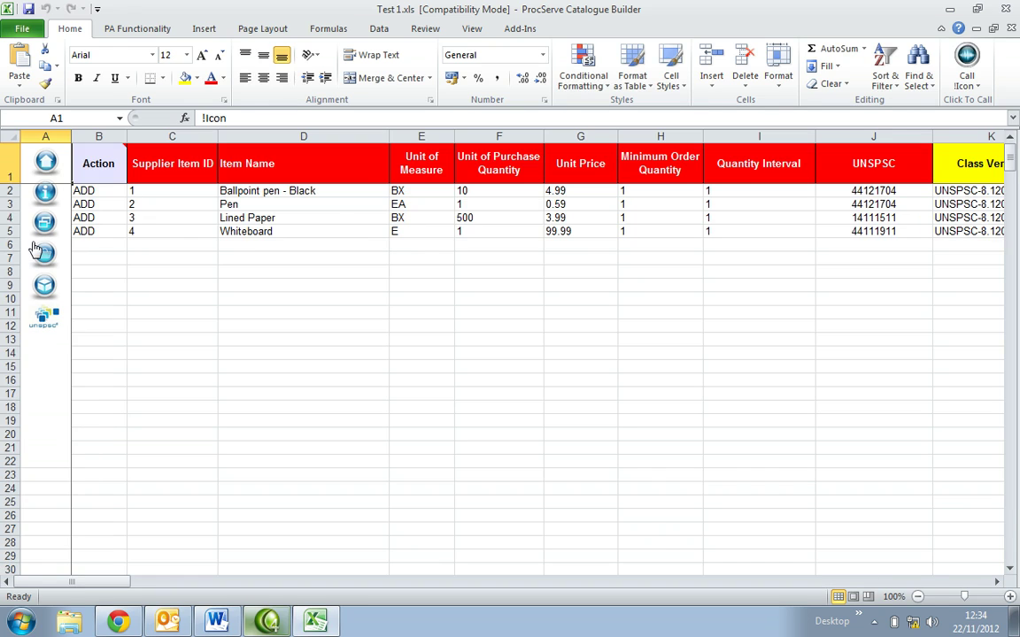
- Set the unit price of Ballpoint pen - Black to 5.99 and of Pen to 0.99
click(571, 190)
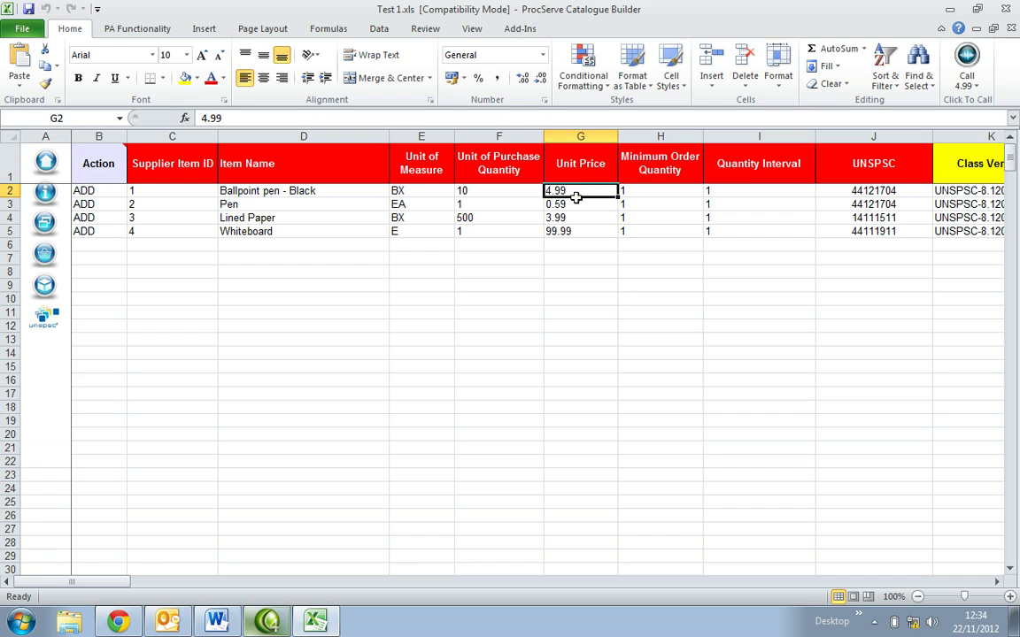
text(5.99)
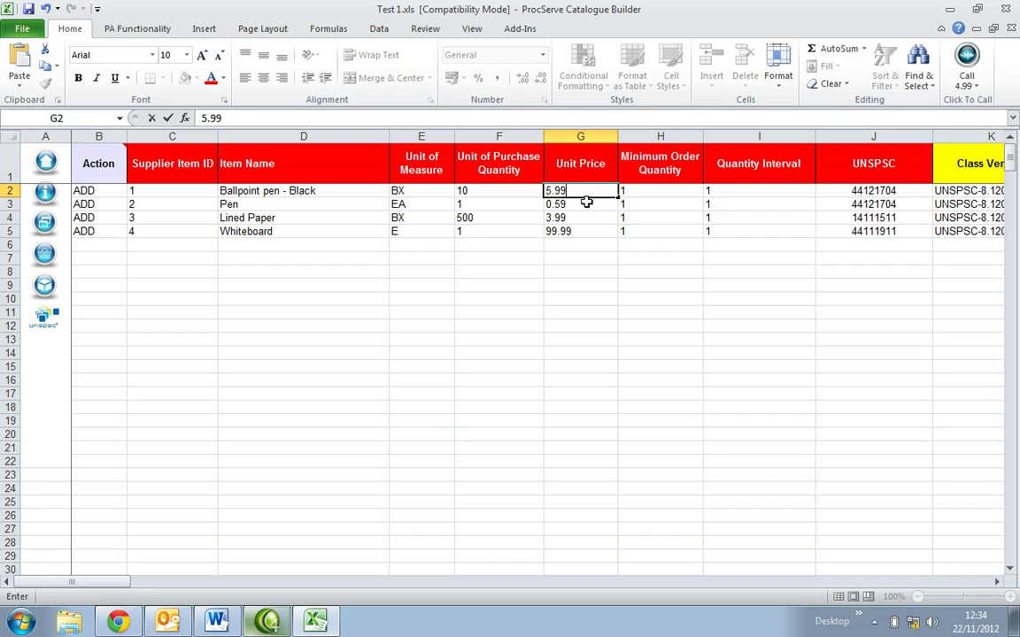
click(586, 202)
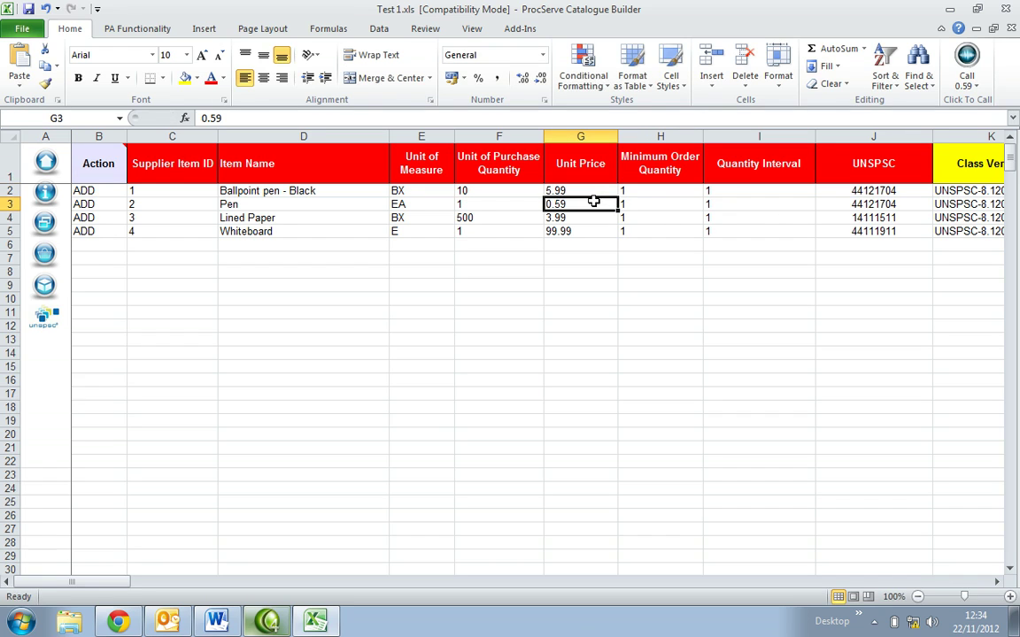
text(0.99)
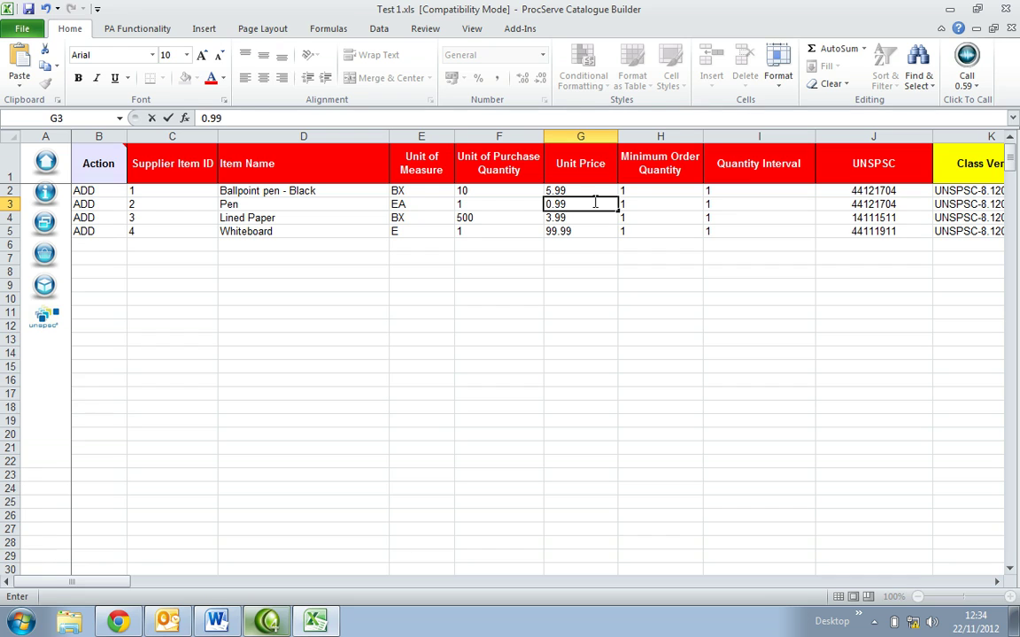
- Set the Action to UPDATE for the ballpoint pen, pen and whiteboard items, and to DELETE for Lined Paper
click(88, 191)
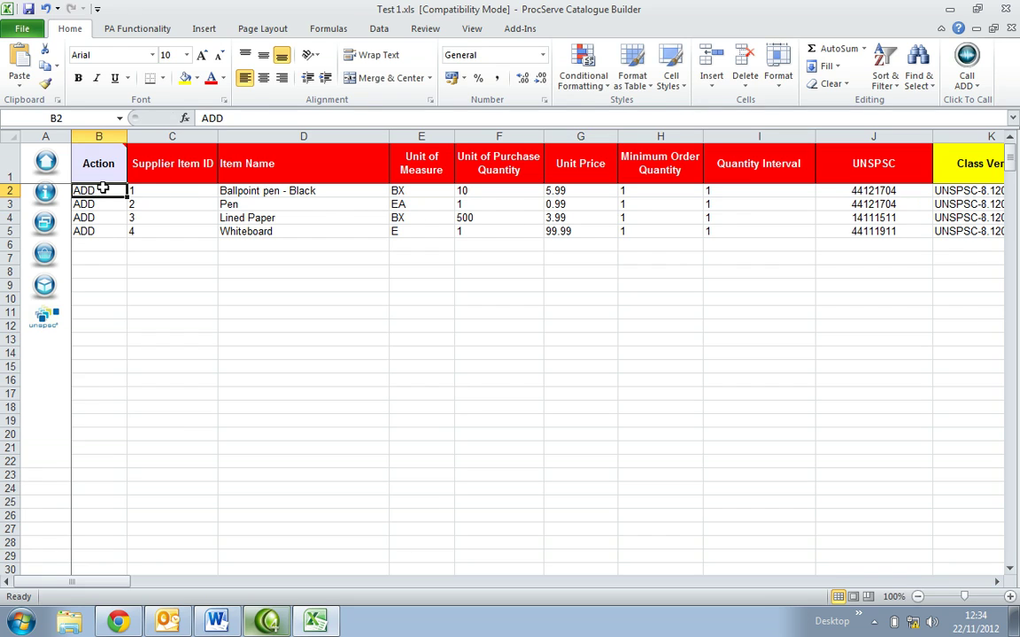
text(UPDATE)
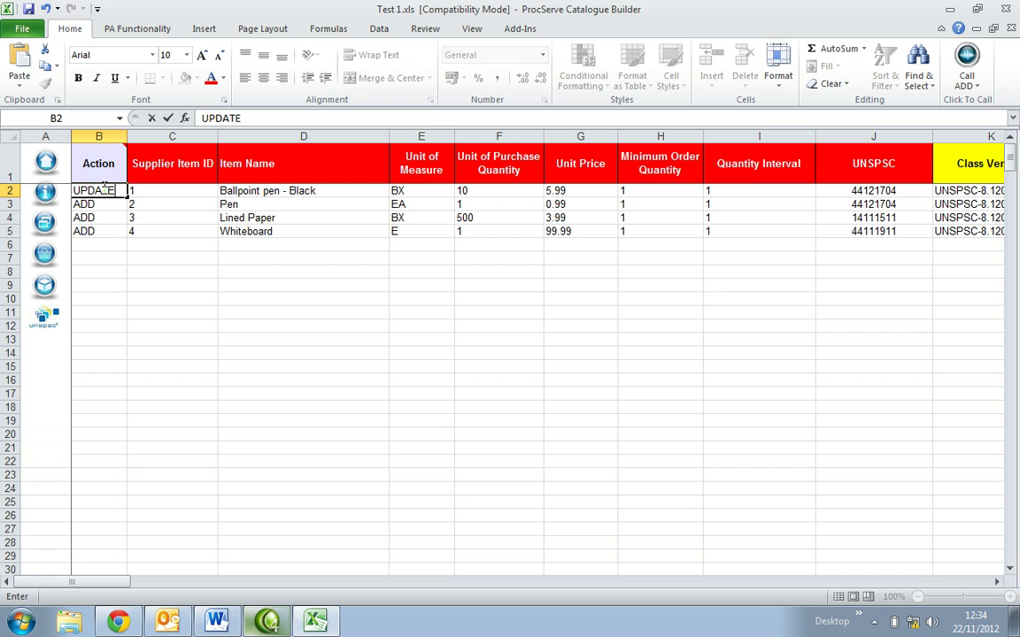
key(Return)
text(UPDATE)
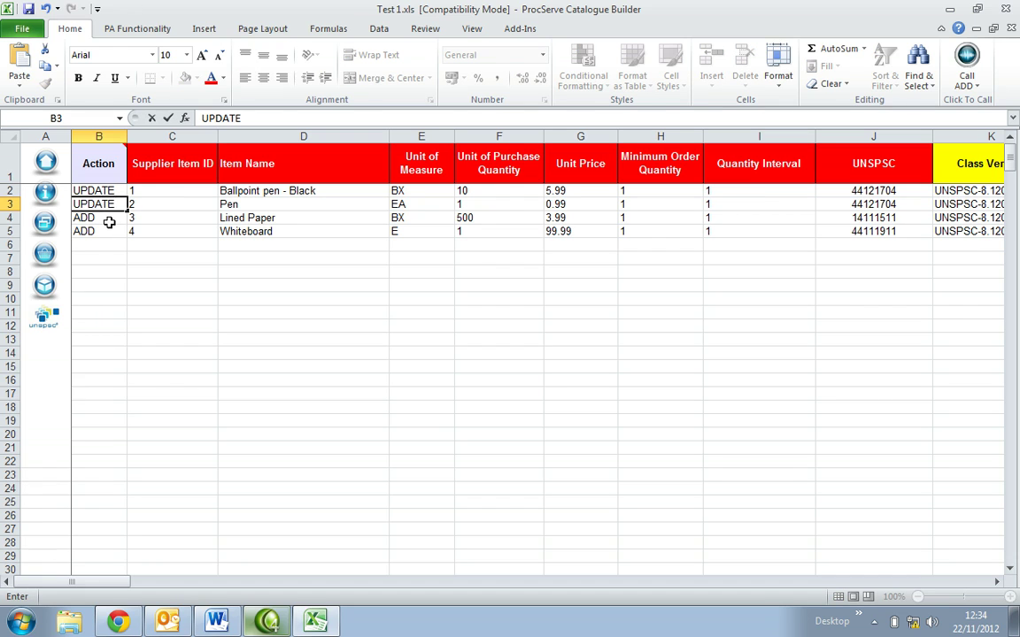
click(108, 217)
text(DELETE)
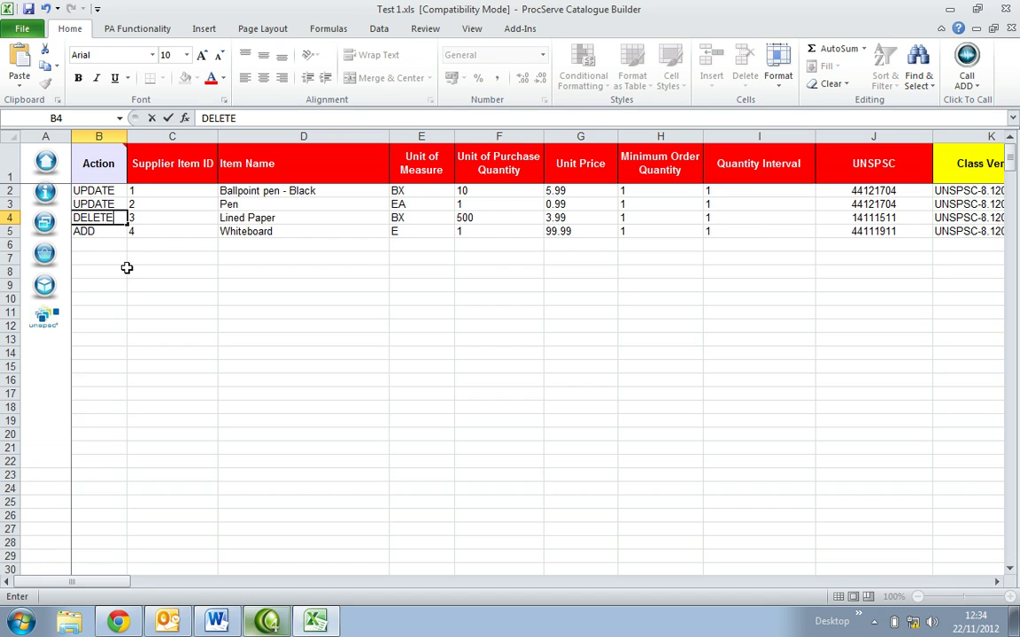
click(112, 233)
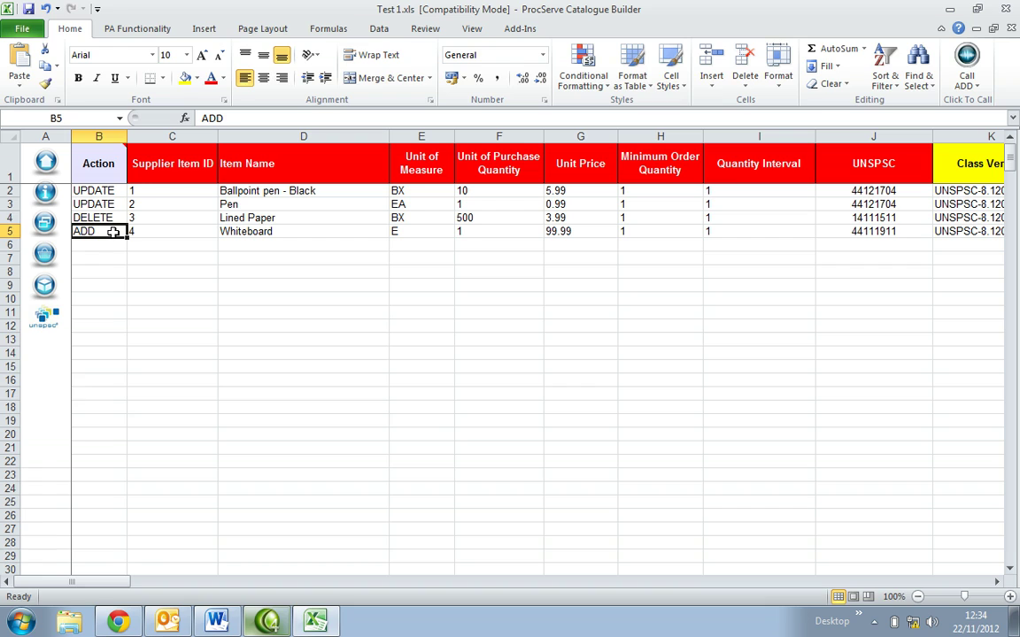
text(UPDATE)
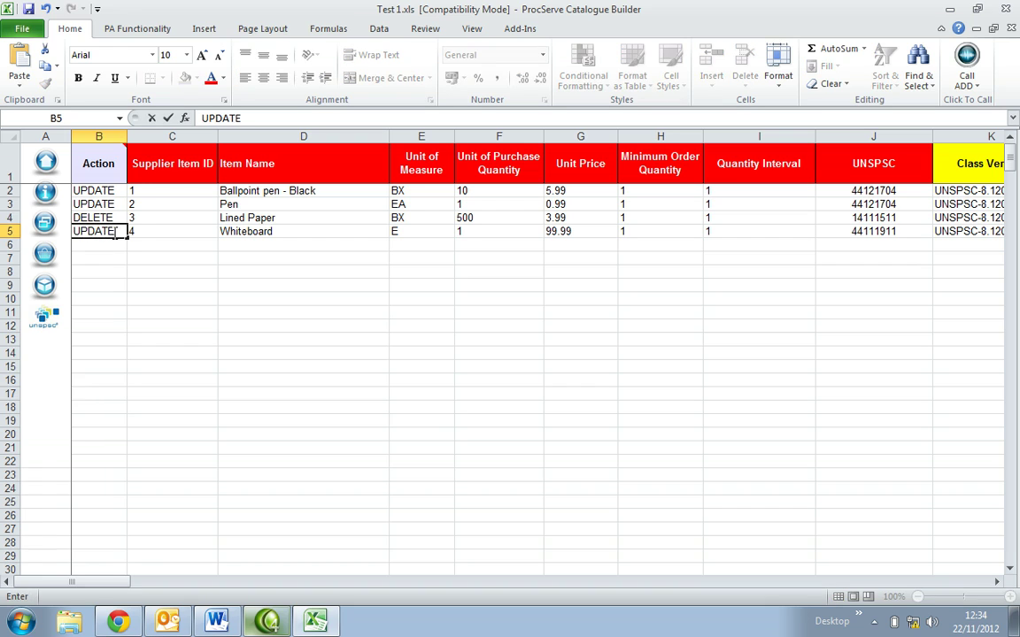
click(113, 247)
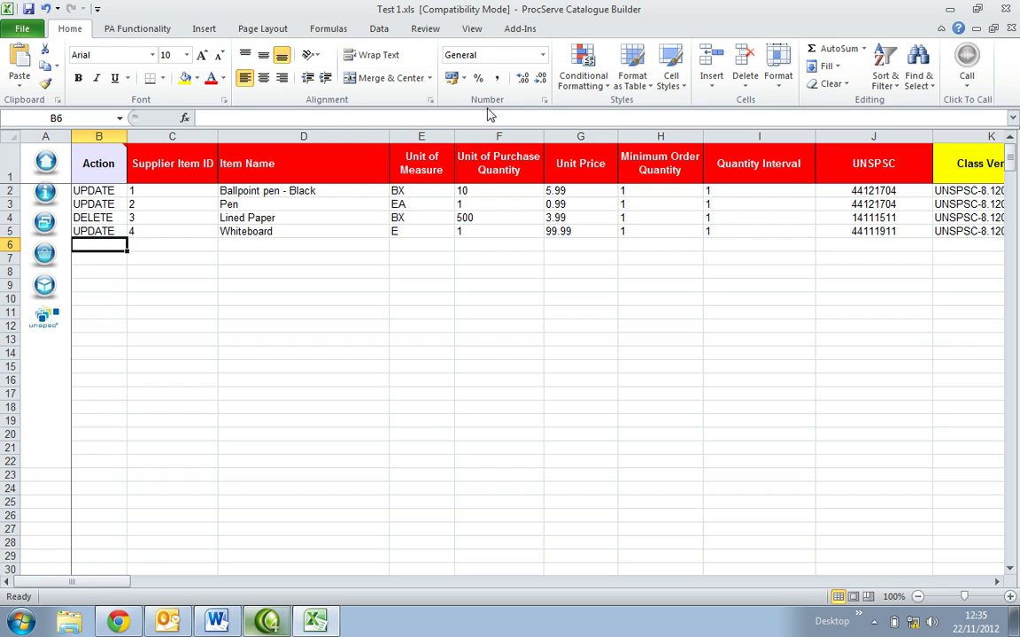
- Set the Transaction type in the catalogue header data to T_UPDATE_PRODUCTS
click(527, 32)
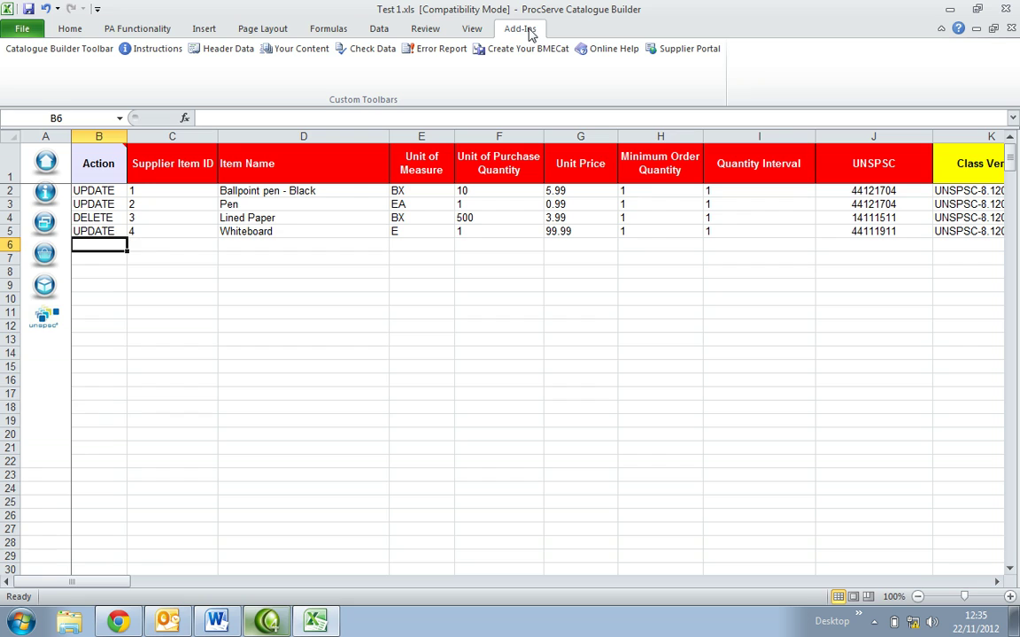
click(228, 50)
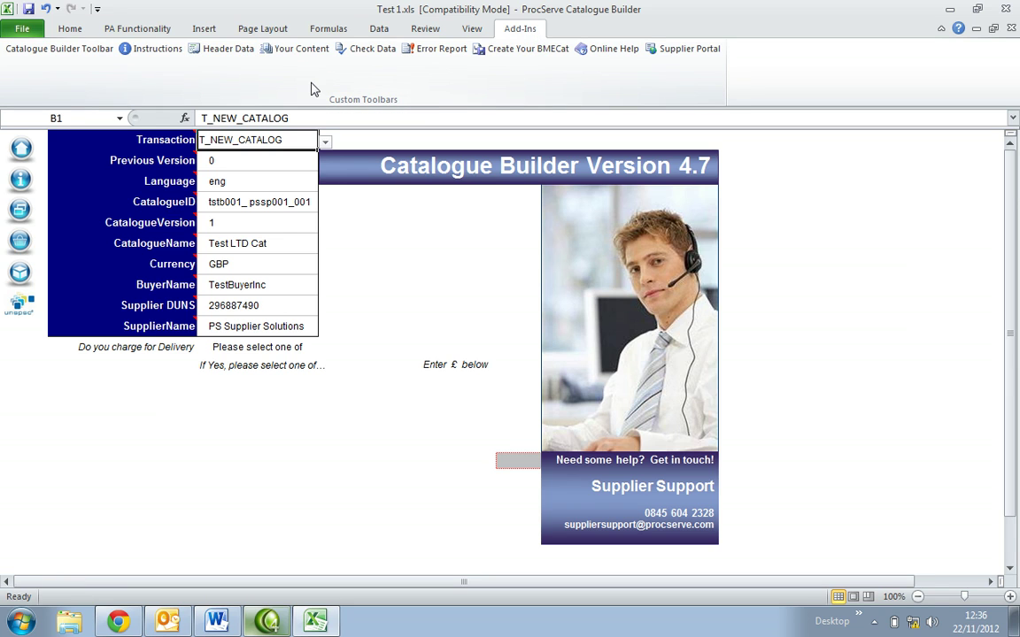
click(326, 143)
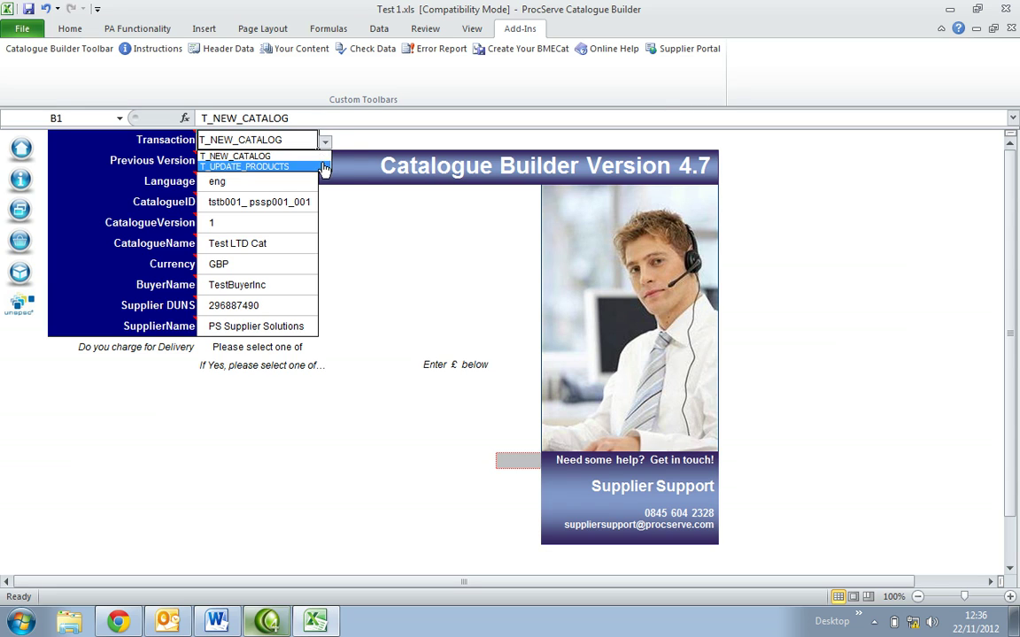
click(323, 167)
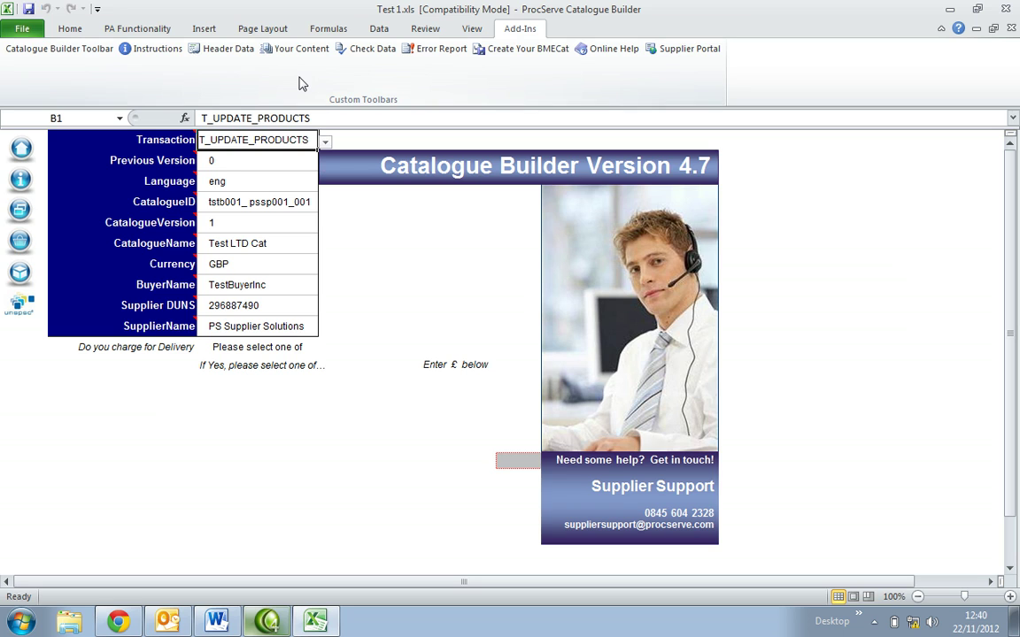
- Run the catalogue data check with the preset mandatory processes
click(381, 51)
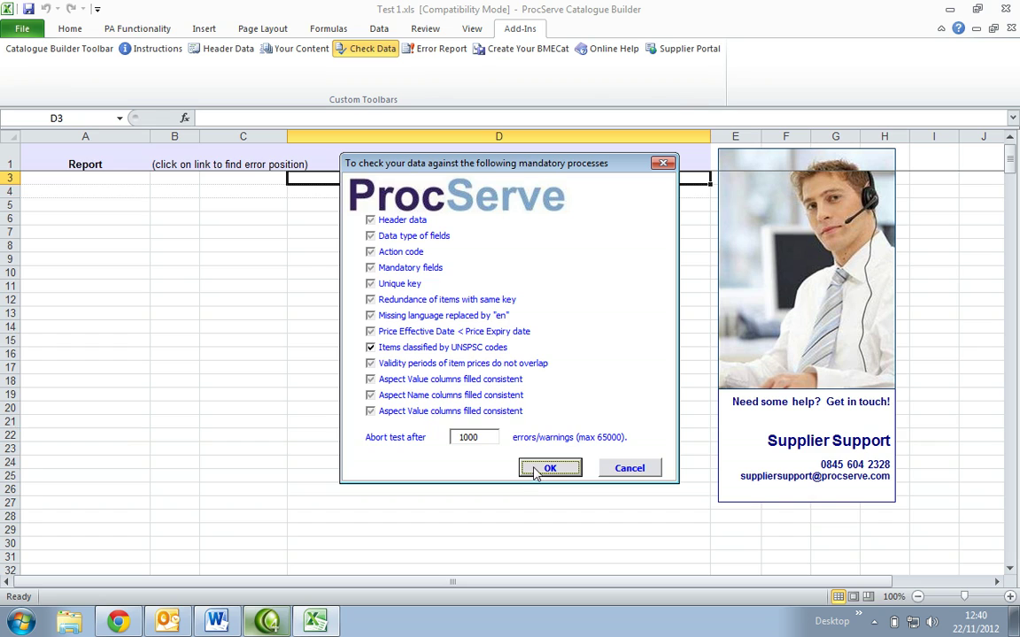
click(538, 470)
click(534, 468)
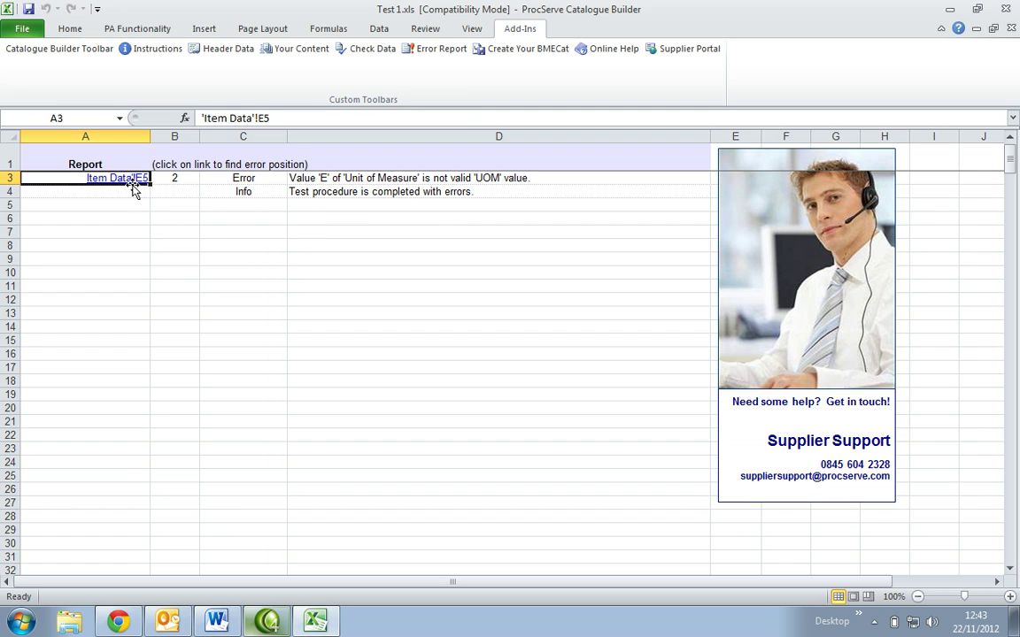
- Follow the error report link to the Whiteboard item's faulty cell and set its Unit of Measure to EA
click(131, 181)
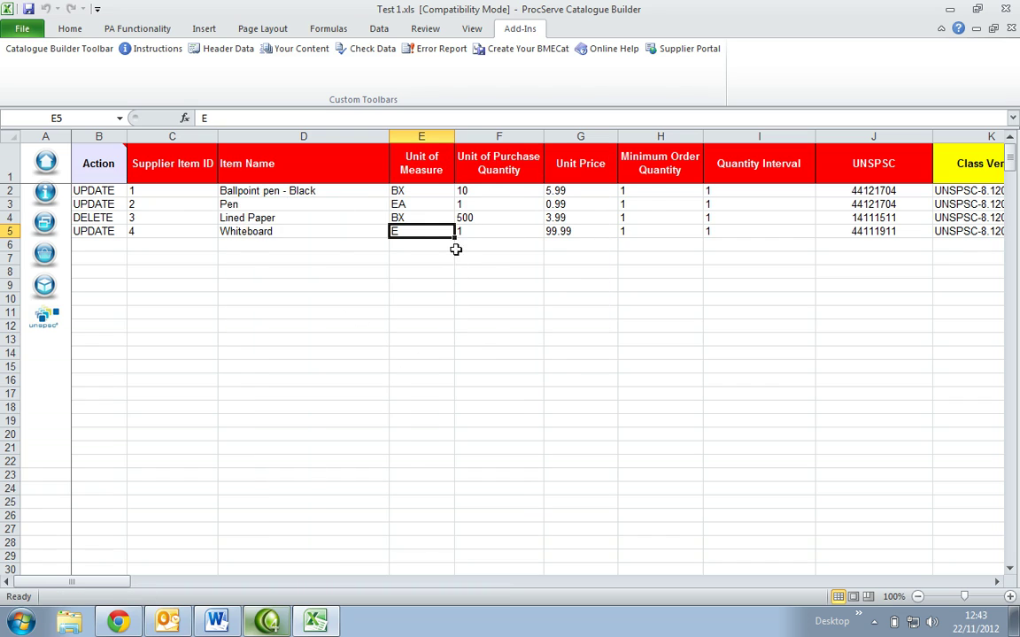
text(EA)
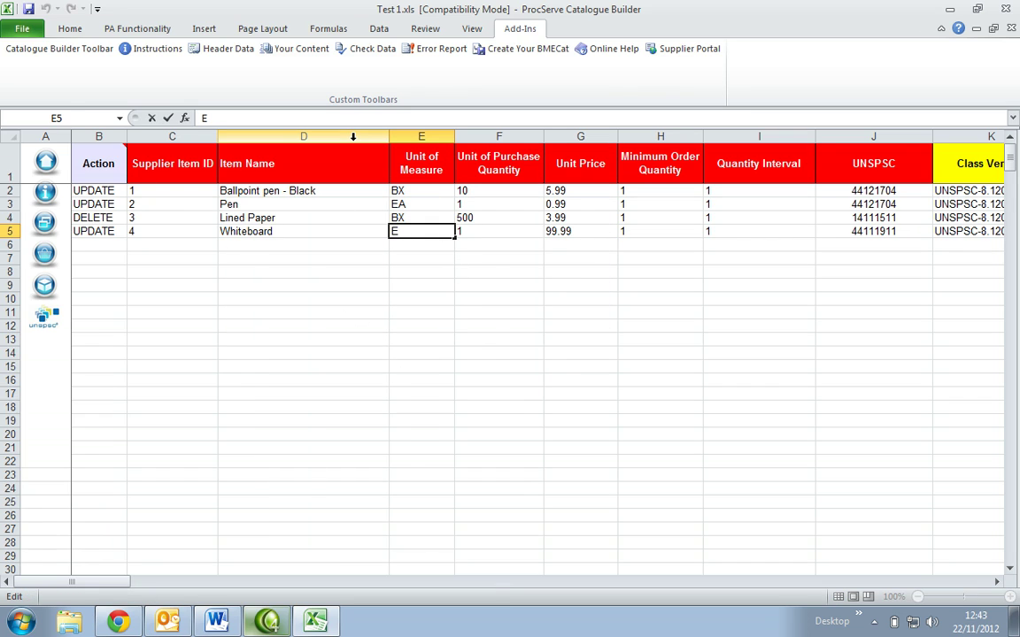
key(Return)
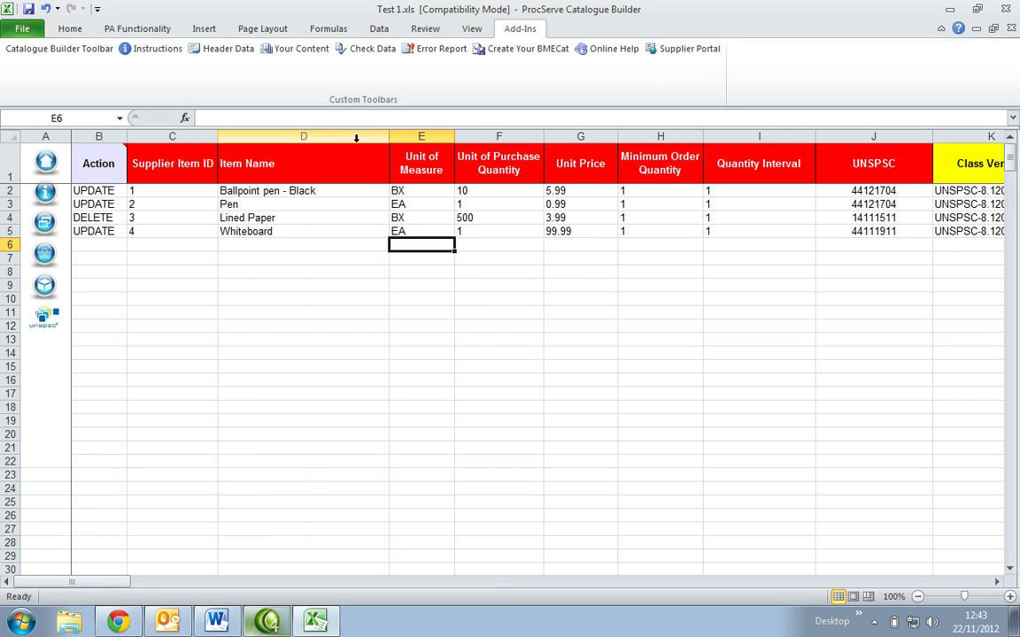
- Run the data check again on the corrected catalogue
click(371, 55)
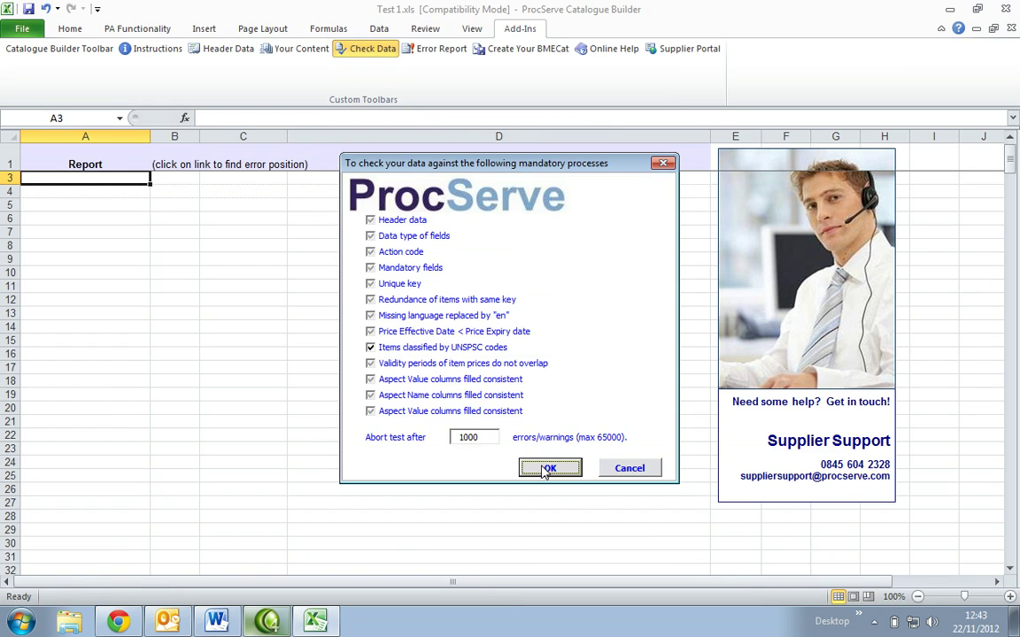
click(546, 468)
click(548, 468)
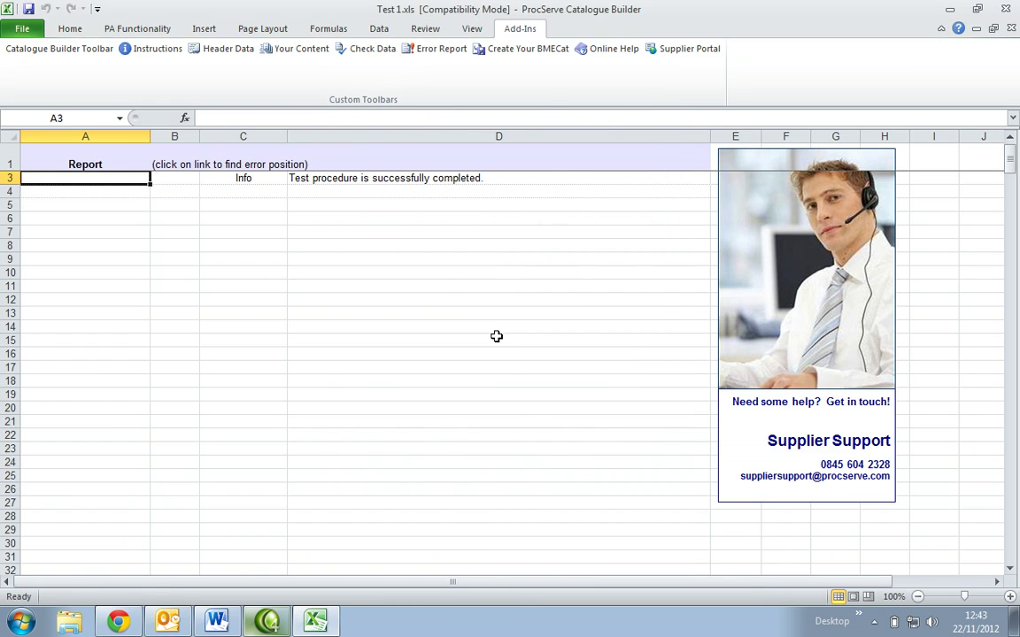
click(458, 192)
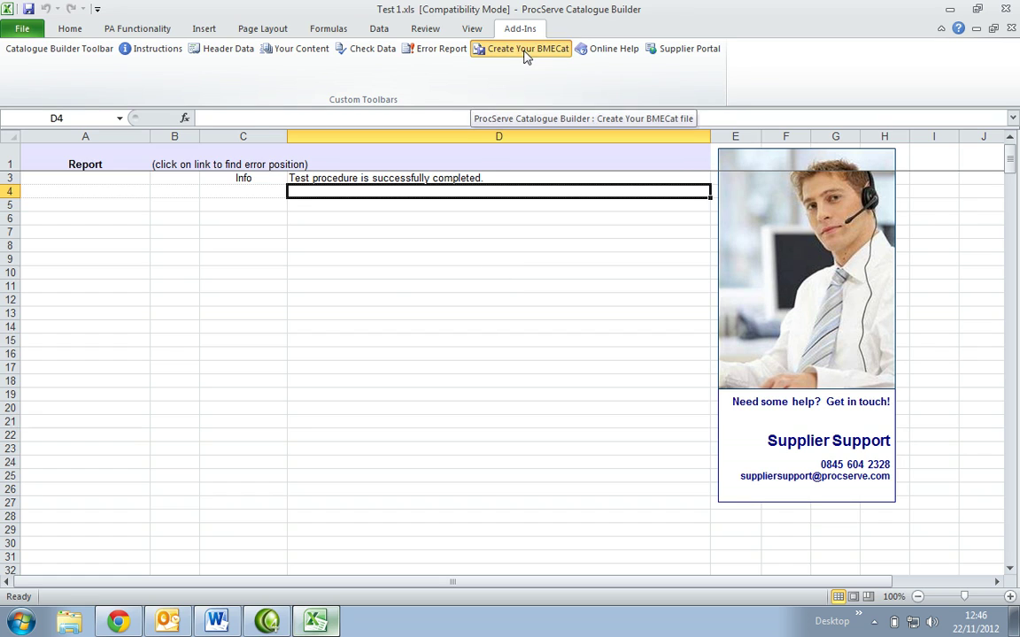
- Export the catalogue as the BMEcat file PS Supplier Solutions_TestBuyerInc_PRO_0.xml, saved in the Desktop folder
click(524, 51)
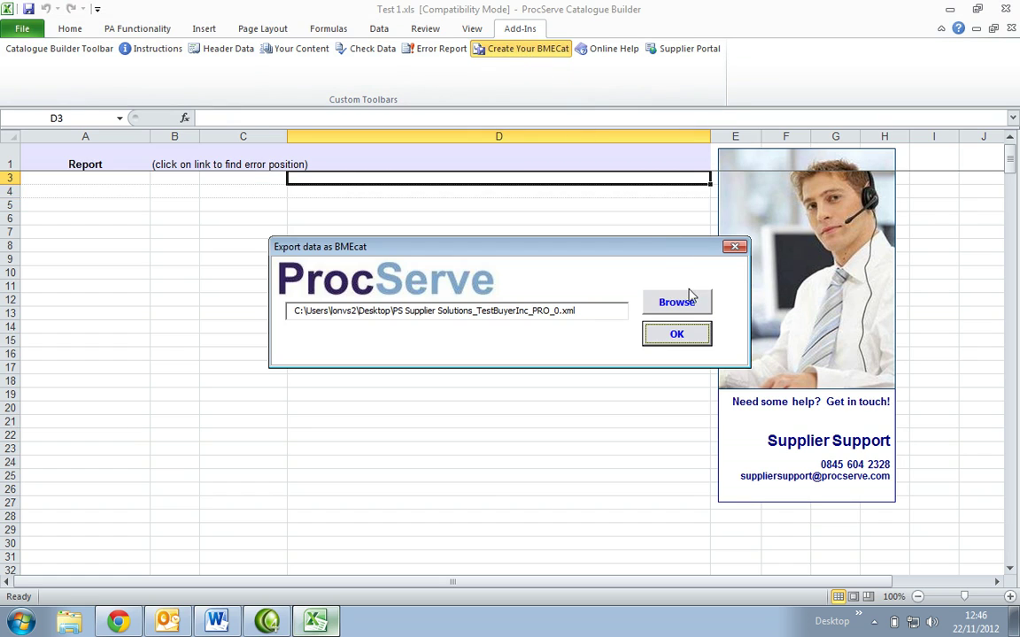
click(691, 307)
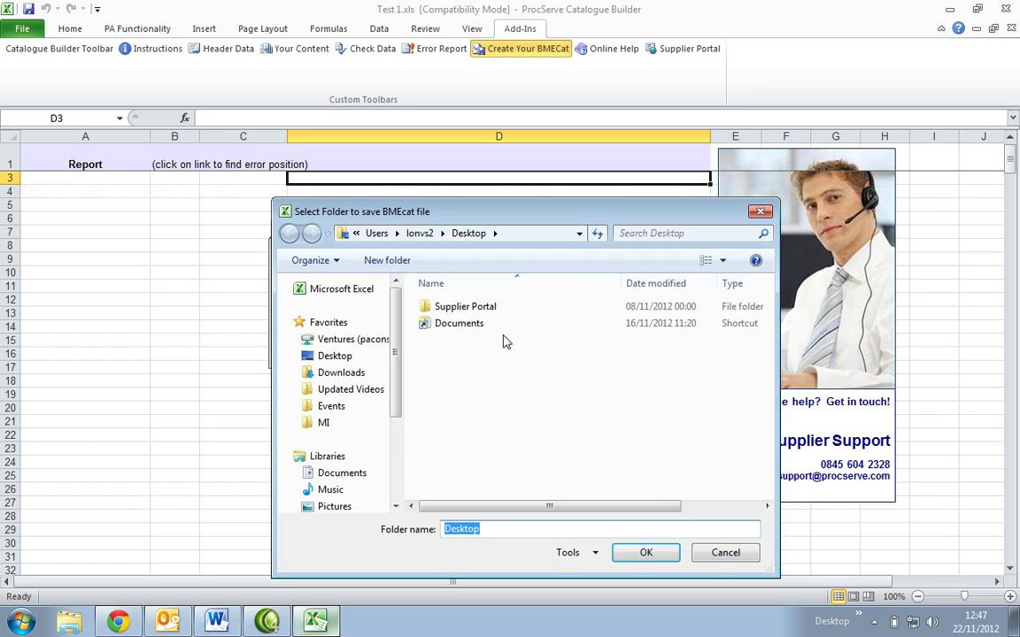
click(342, 359)
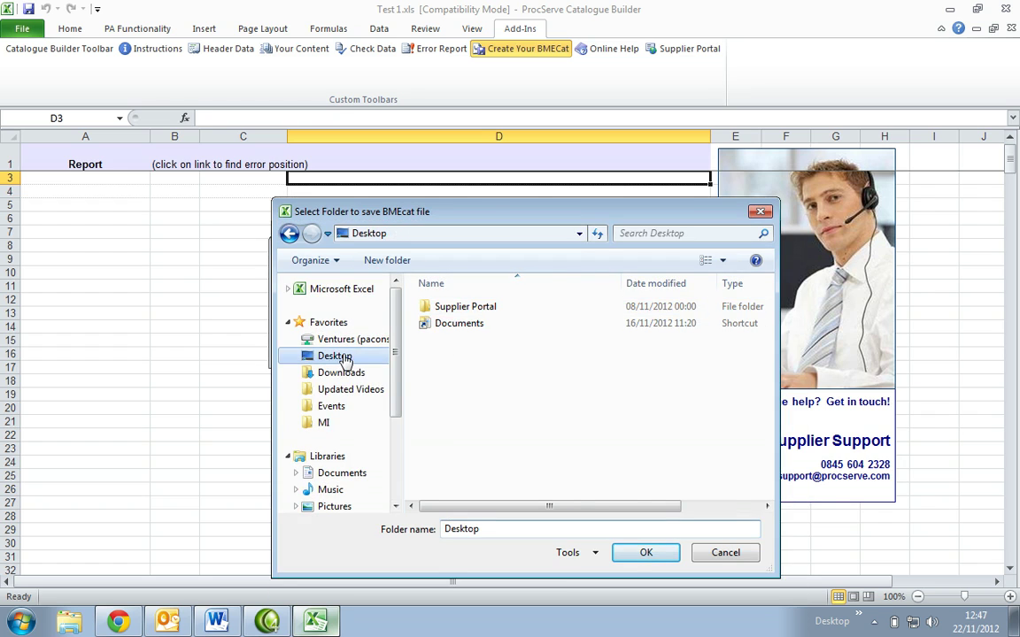
click(651, 555)
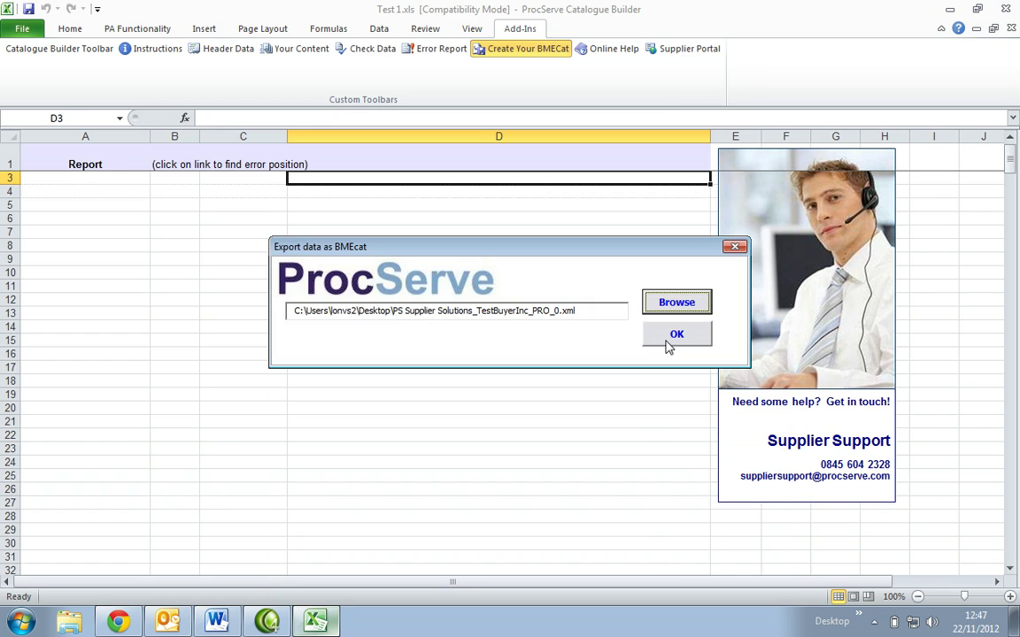
click(677, 338)
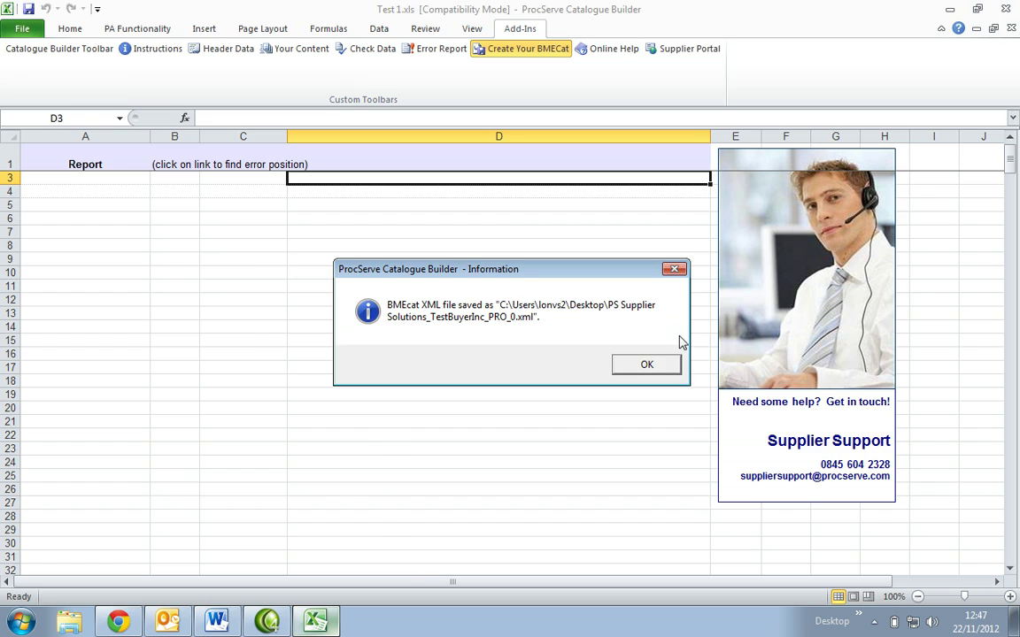
click(662, 363)
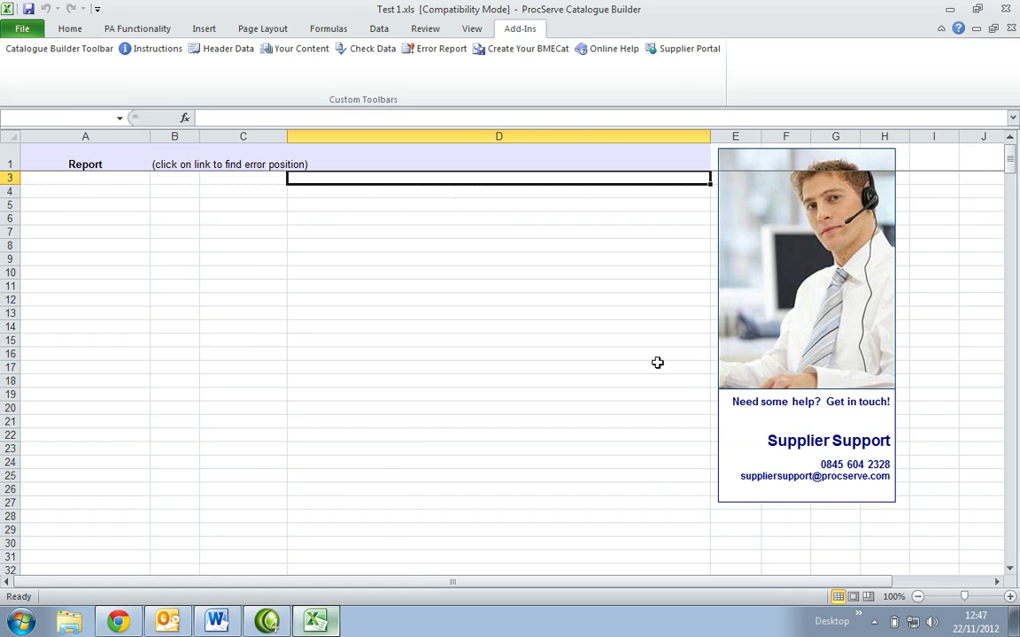
- Switch to Chrome and open the Procserve supplier login page from the customer login area of procserve.com
click(122, 621)
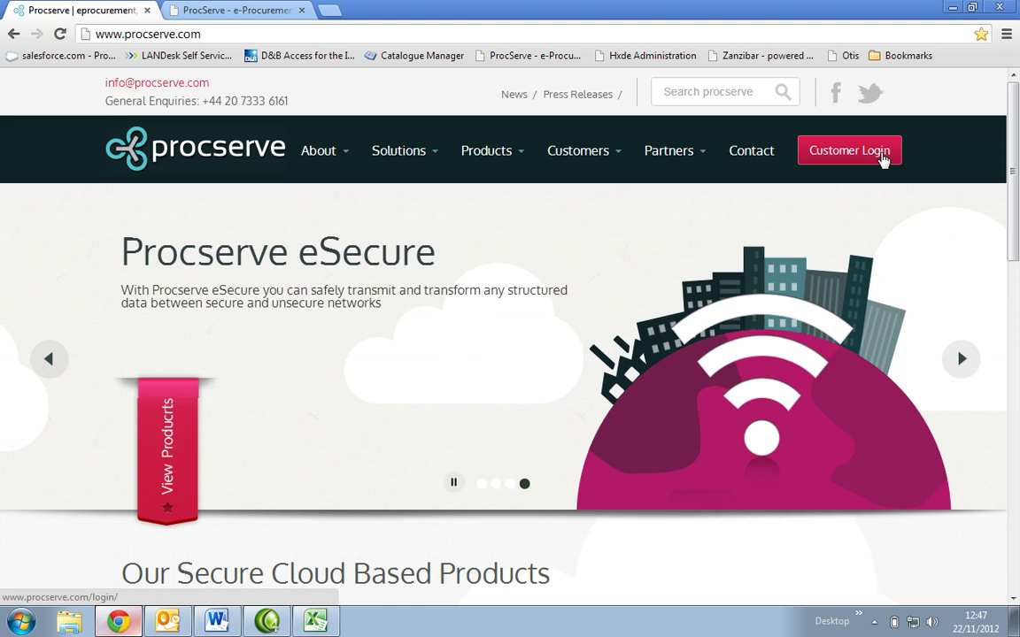
click(885, 159)
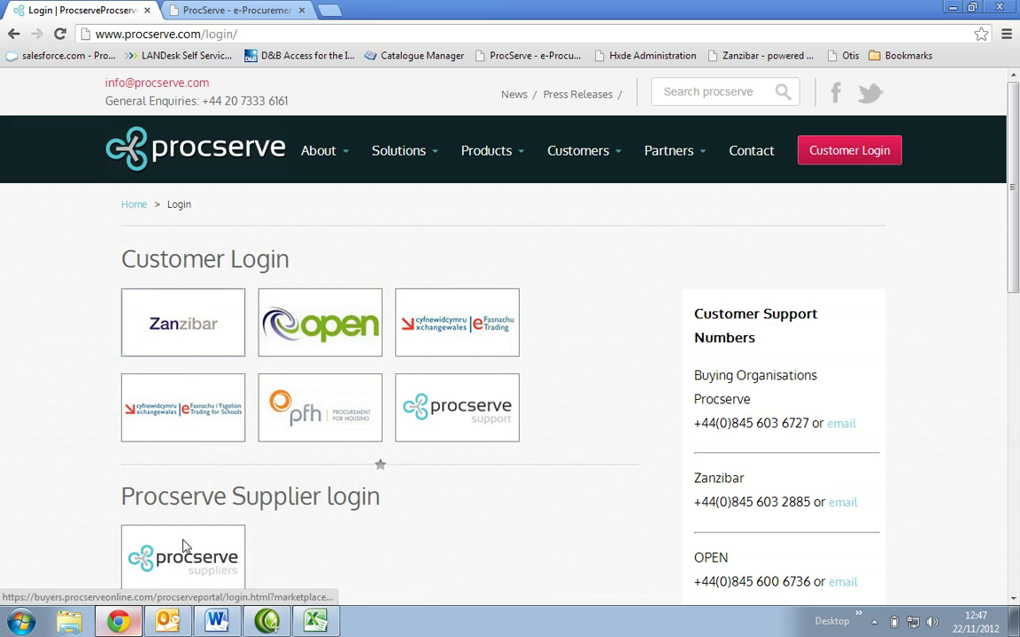
click(184, 551)
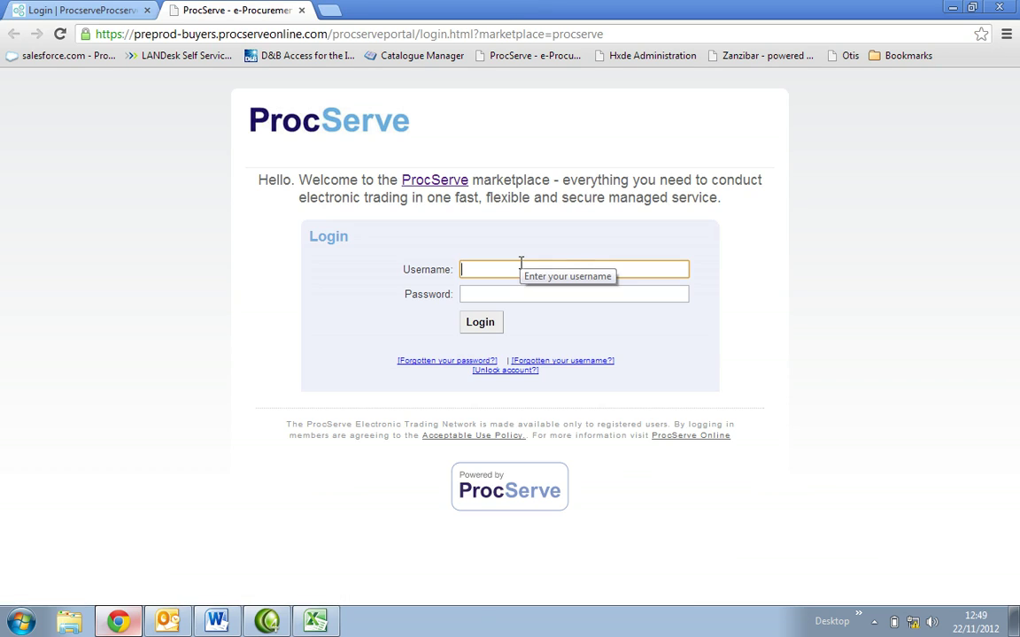
- Log in to the supplier portal with the account username and password, and open Catalogue Management
key(ctrl+v)
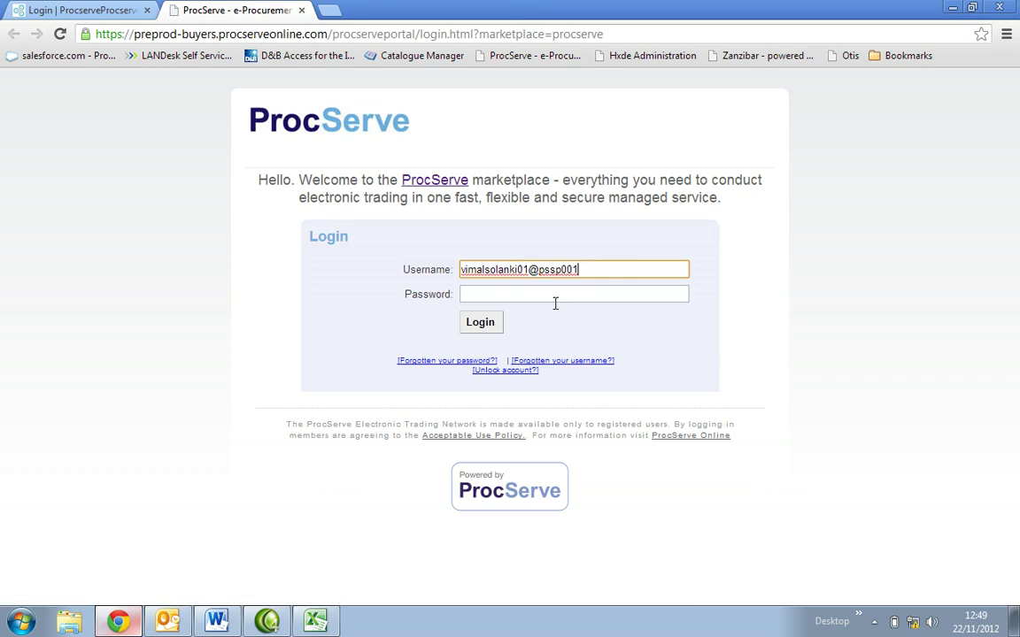
click(555, 298)
text(•••••••••)
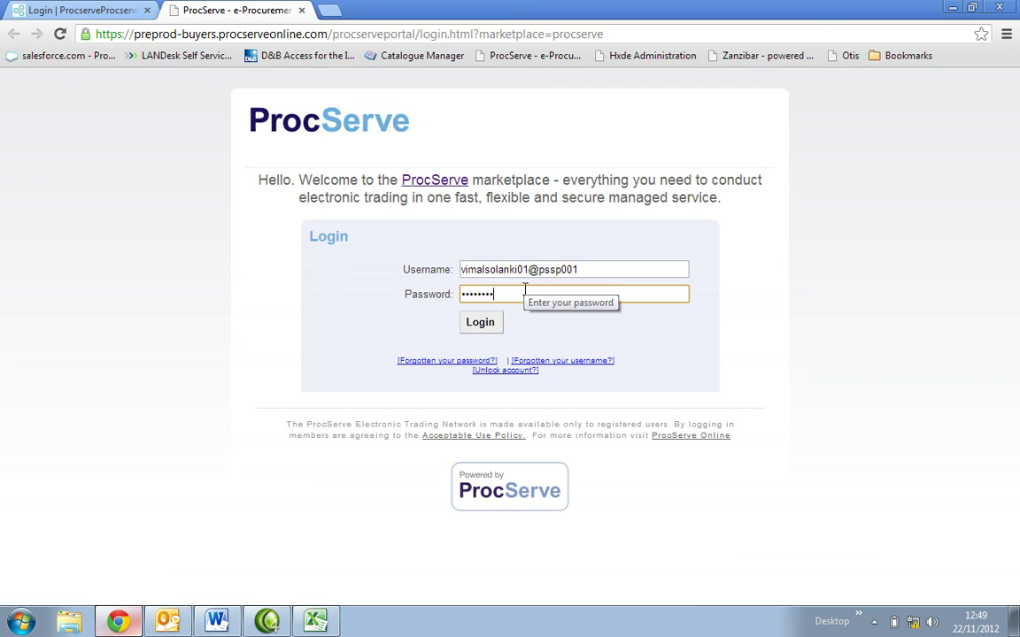
key(Return)
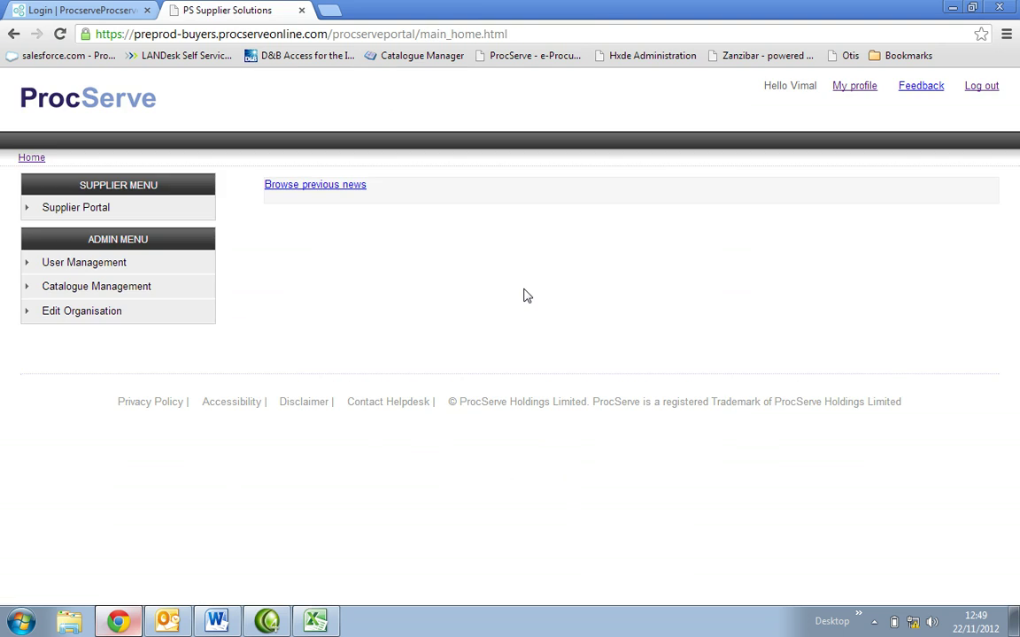
click(130, 288)
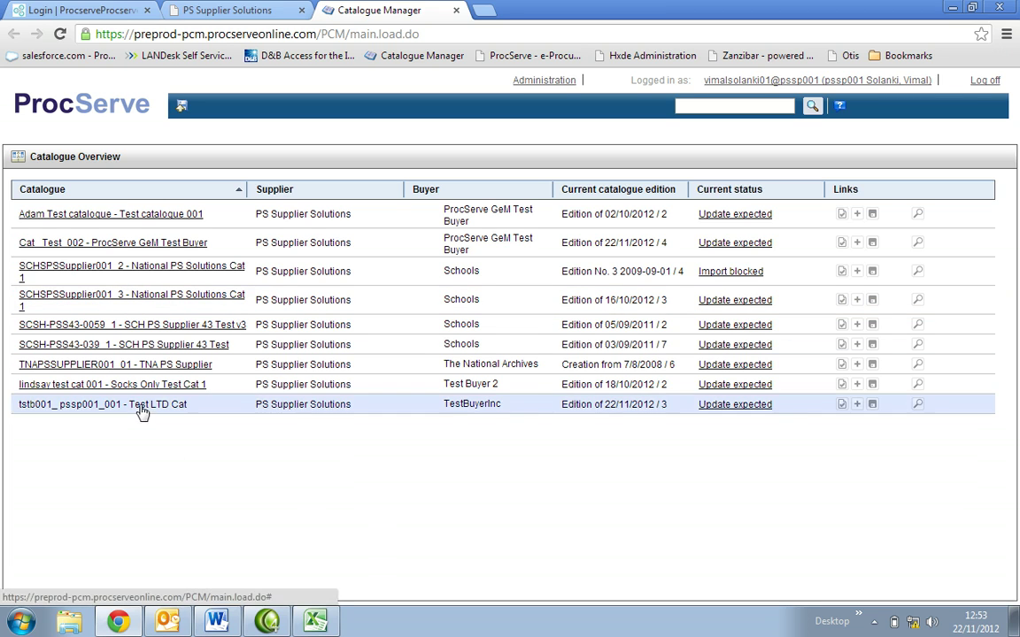
- For the Test LTD Cat catalogue, select PS Supplier Solutions_TestBuyerInc_PRO_0.xml as the catalogue file and Ball point Pen.zip as the multimedia contents
click(140, 407)
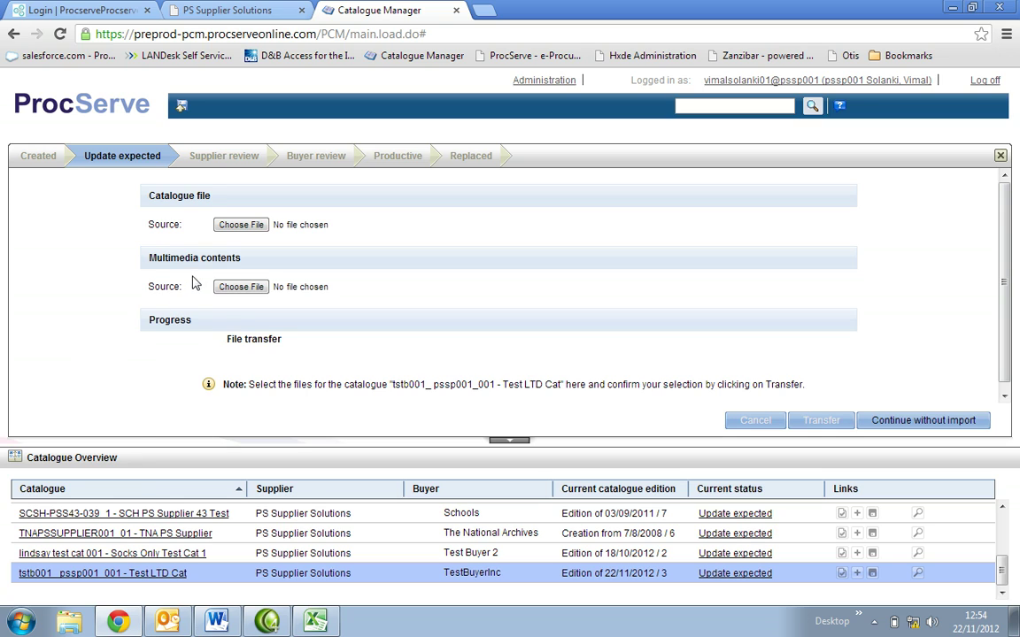
click(249, 227)
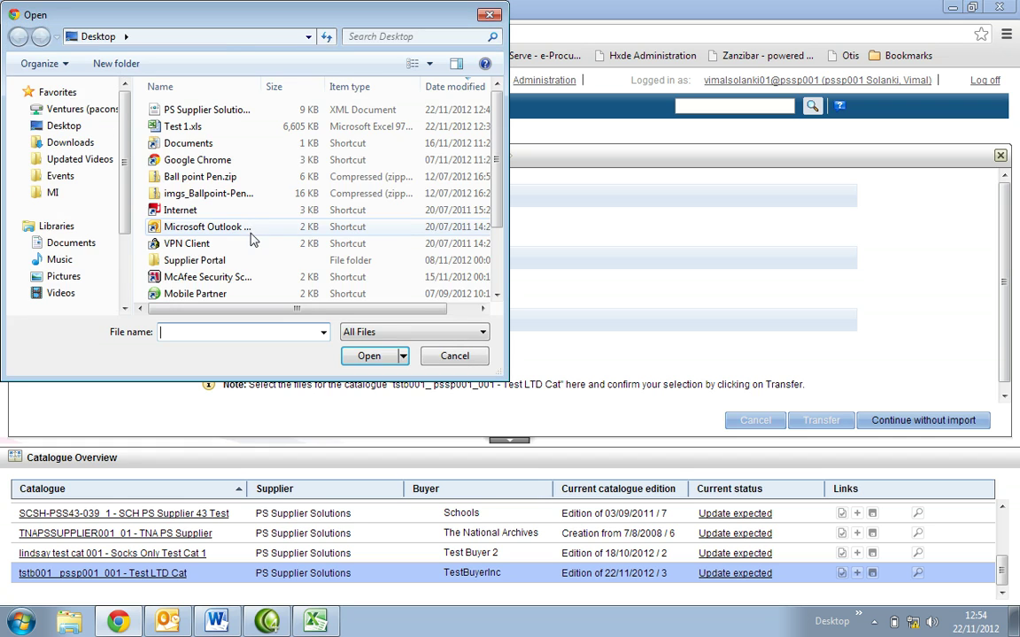
click(227, 112)
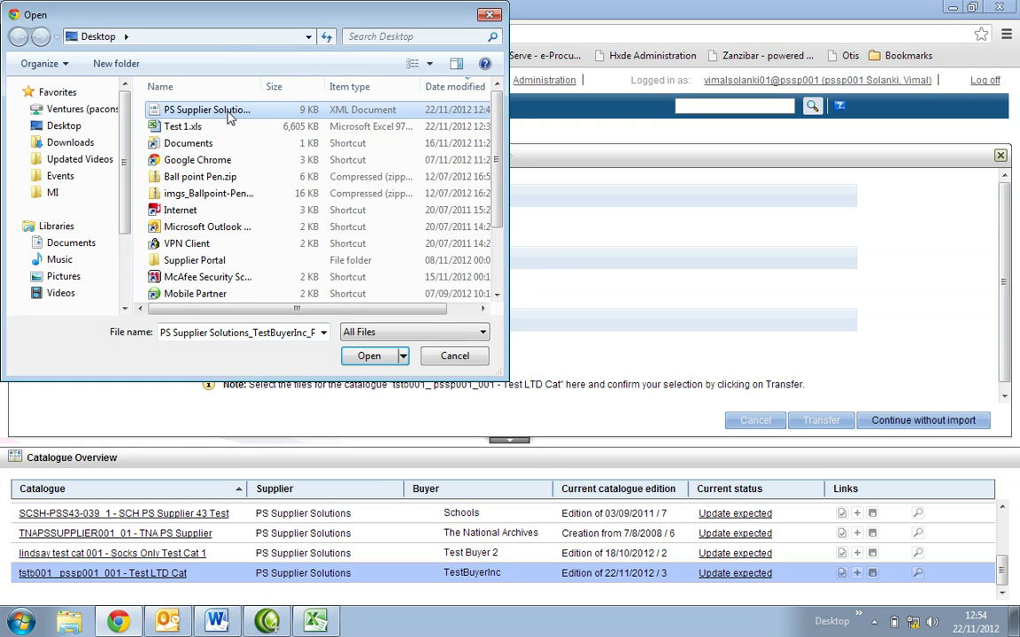
click(367, 356)
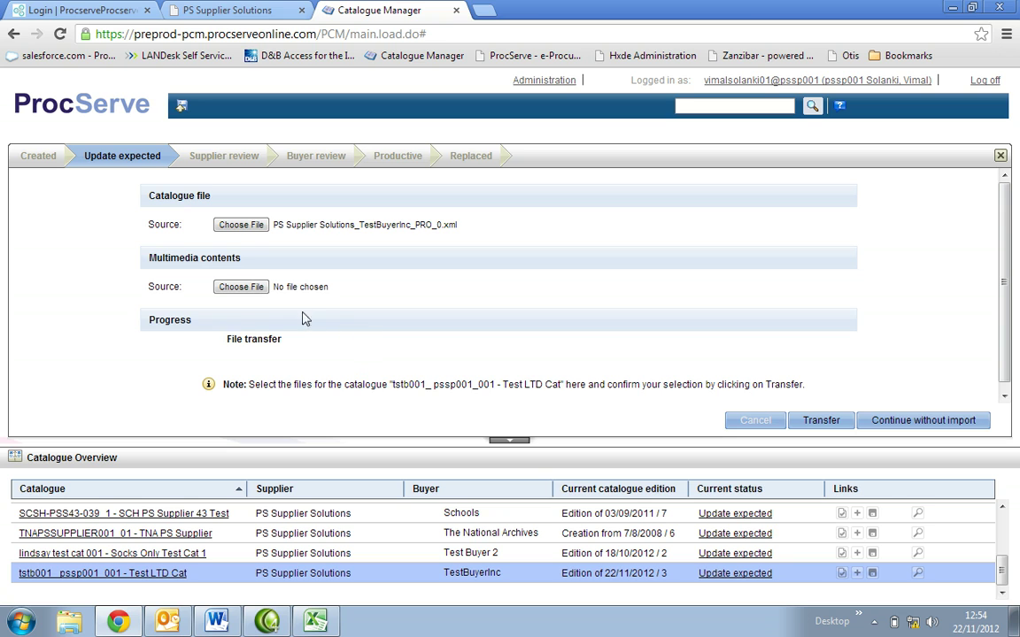
click(262, 293)
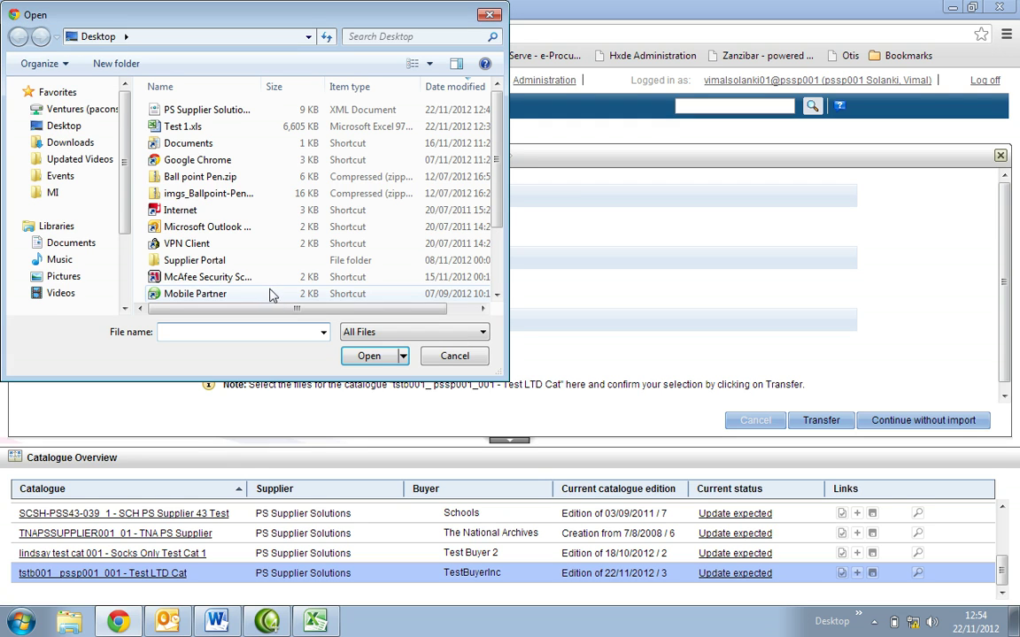
click(213, 177)
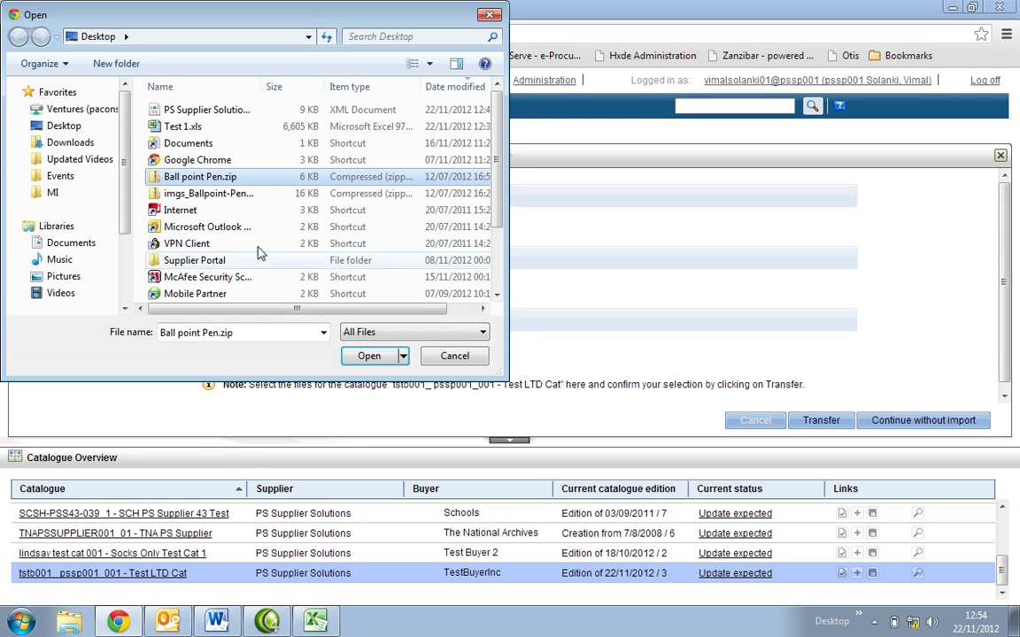
click(365, 358)
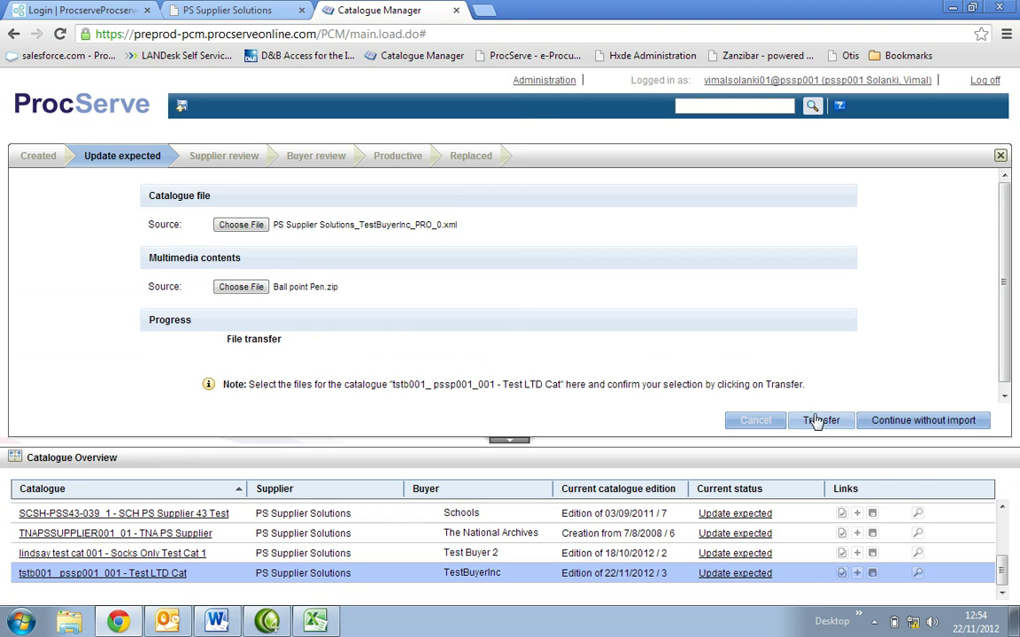
- Transfer the selected catalogue and multimedia files, and validate the imported Test LTD Cat catalogue
click(818, 425)
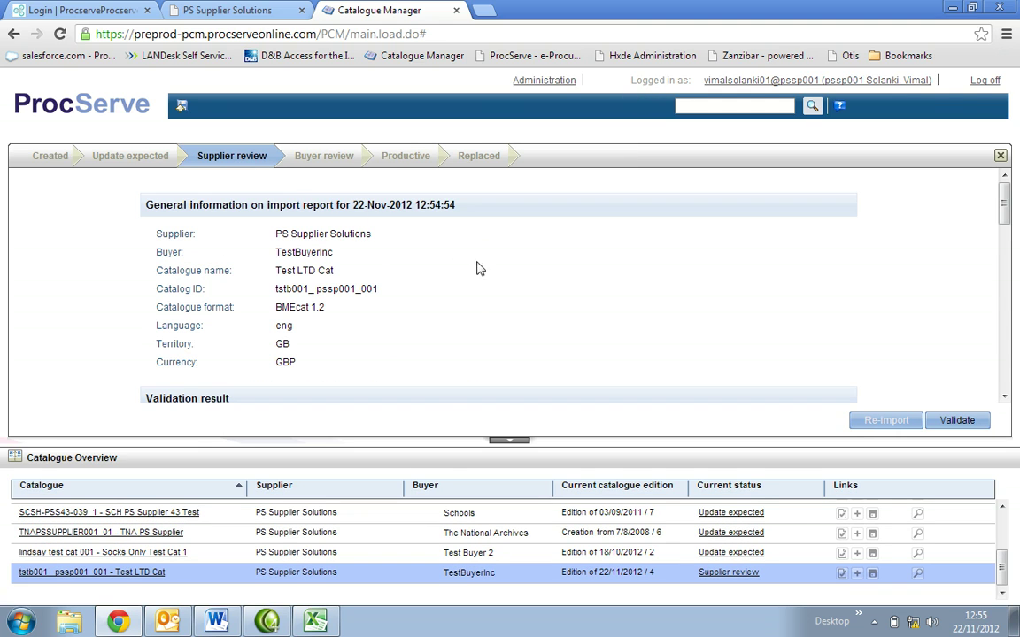
click(957, 423)
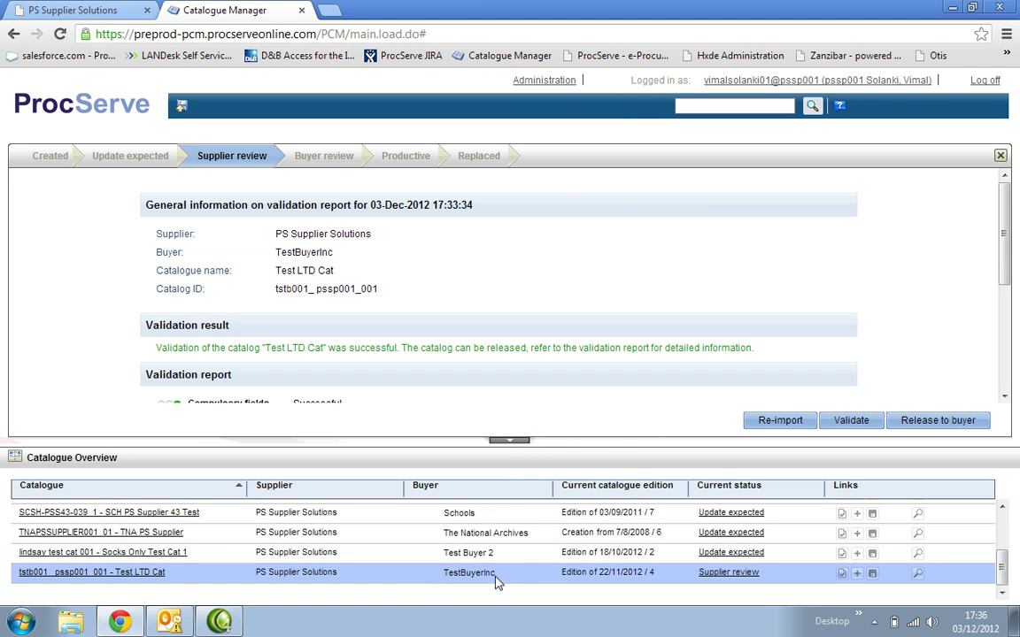
- Import ProcServe Logo.zip as additional multimedia contents for the Test LTD Cat catalogue and close the import dialog
click(857, 576)
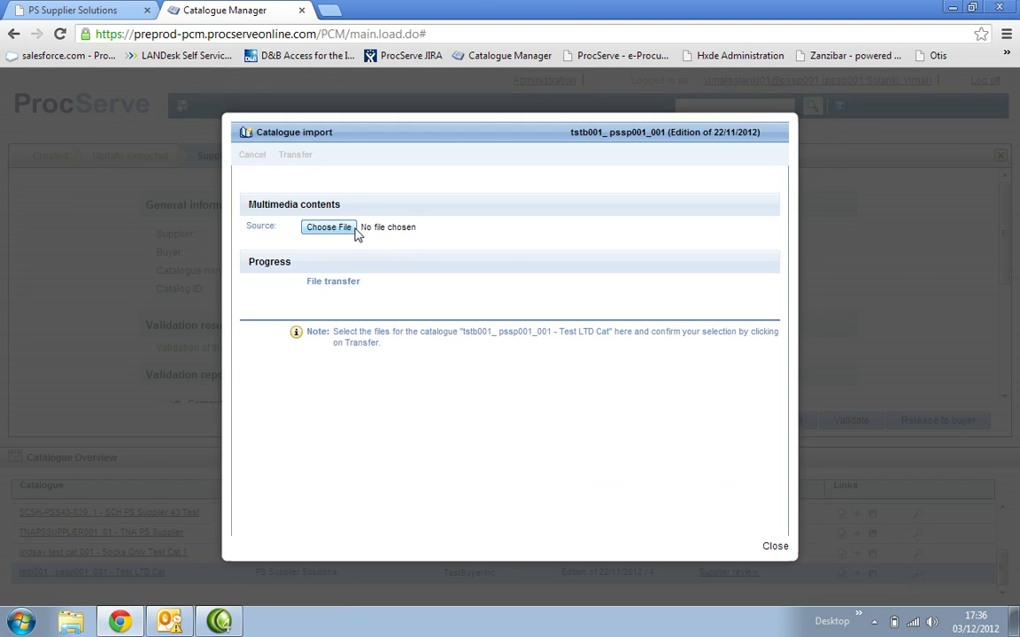
click(358, 232)
click(229, 162)
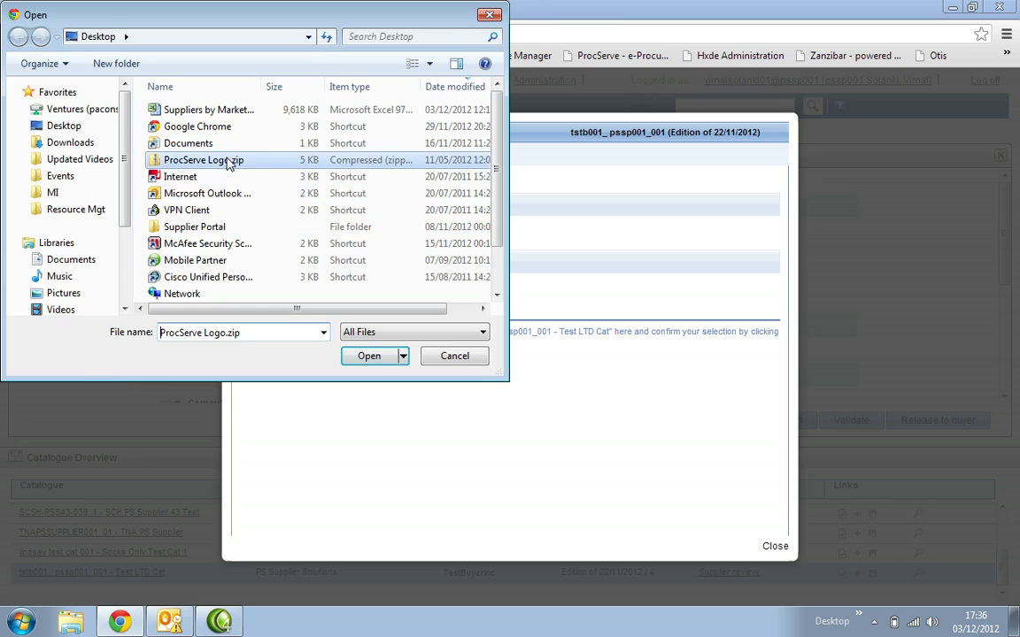
double_click(229, 162)
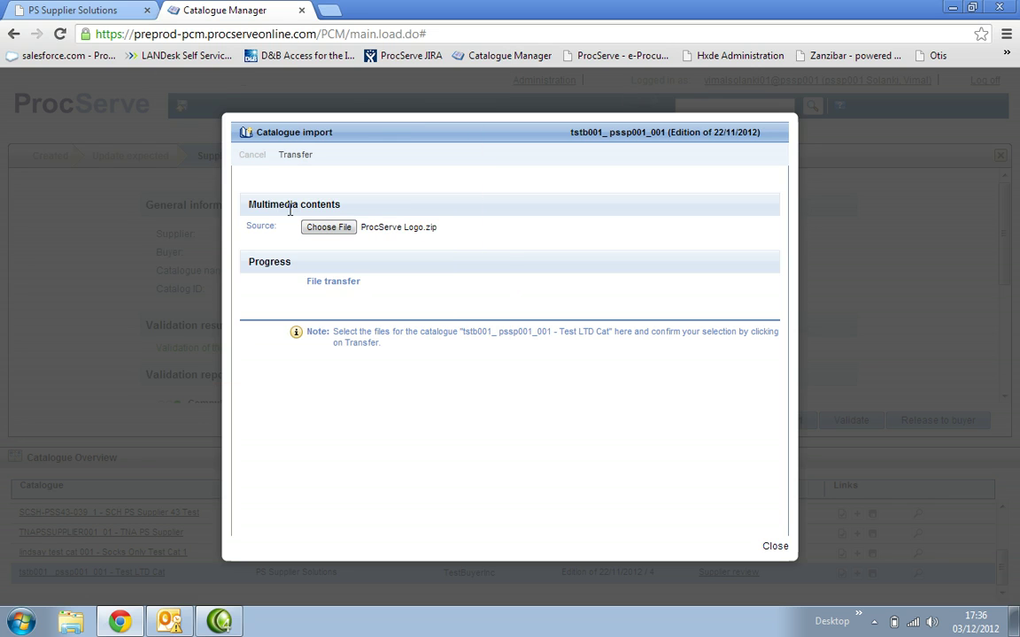
click(295, 160)
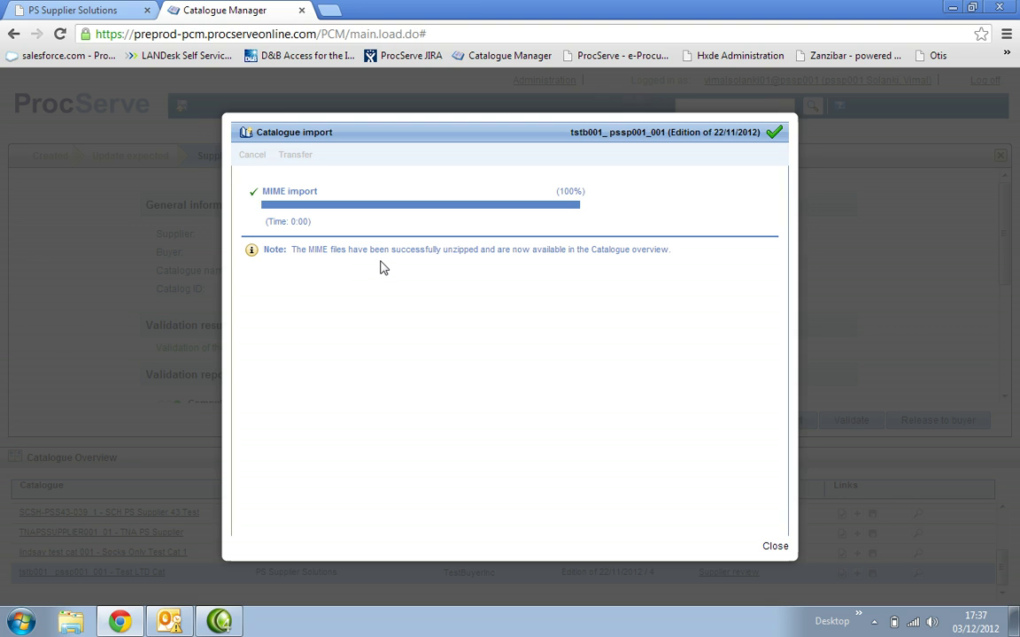
click(772, 549)
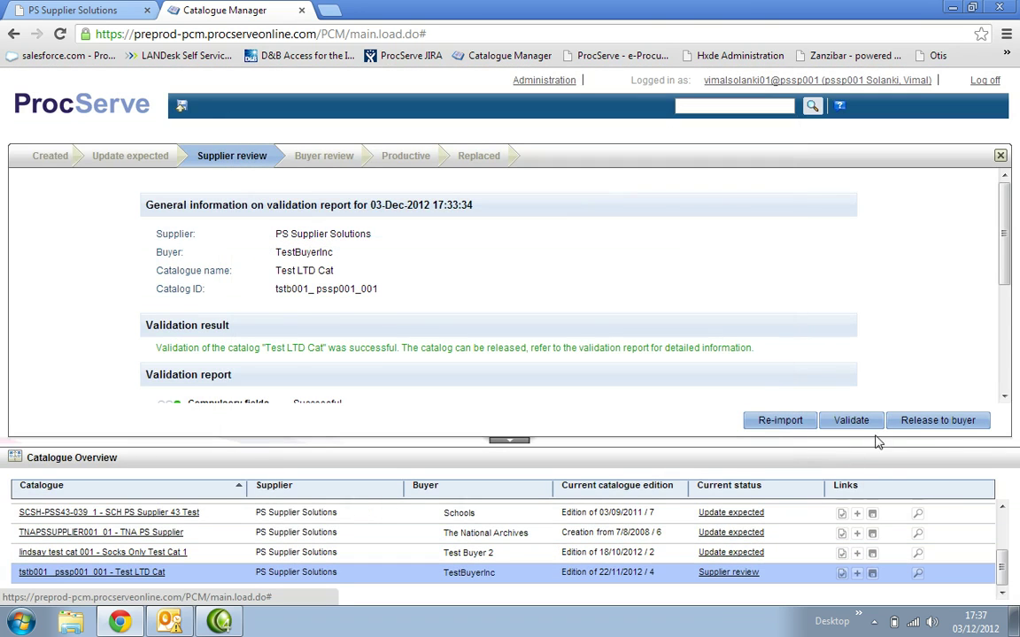
- Release the validated Test LTD Cat catalogue to the buyer
click(917, 427)
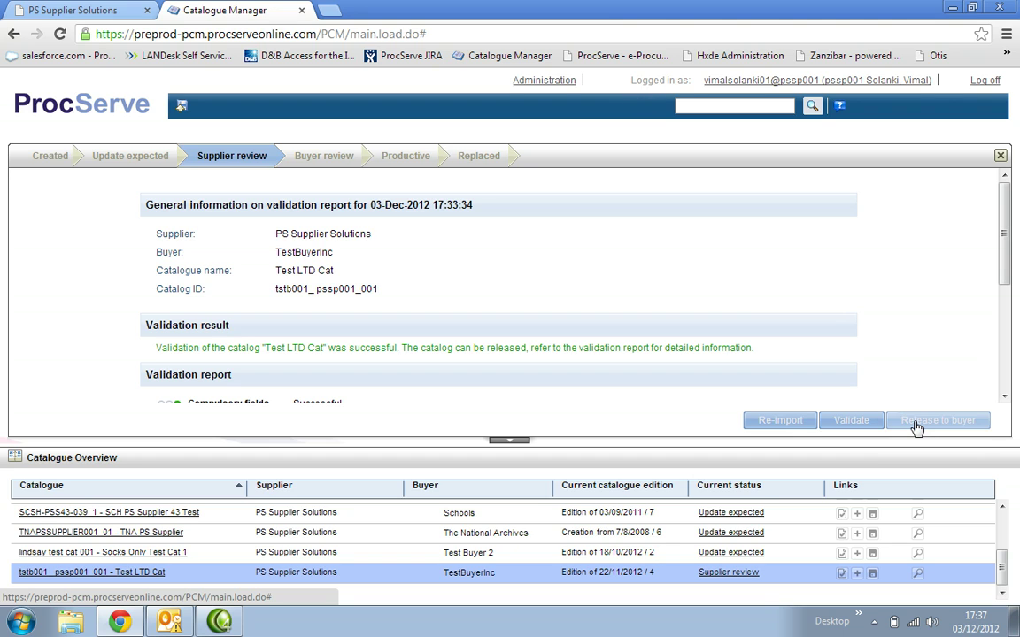